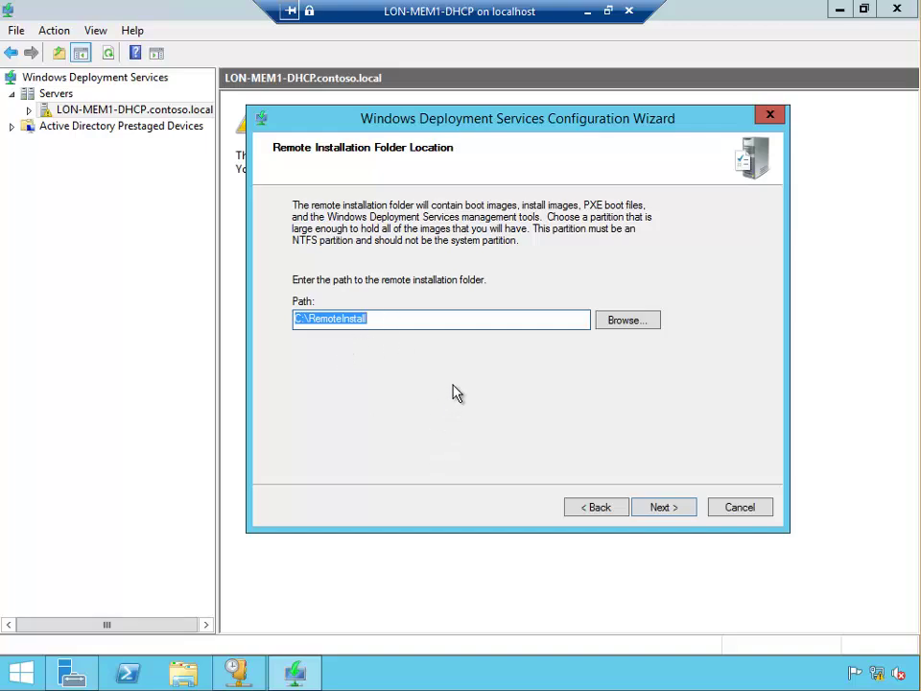
# Step: Keep C:\RemoteInstall as the remote installation folder and accept the system volume warning
pyautogui.click(646, 320)
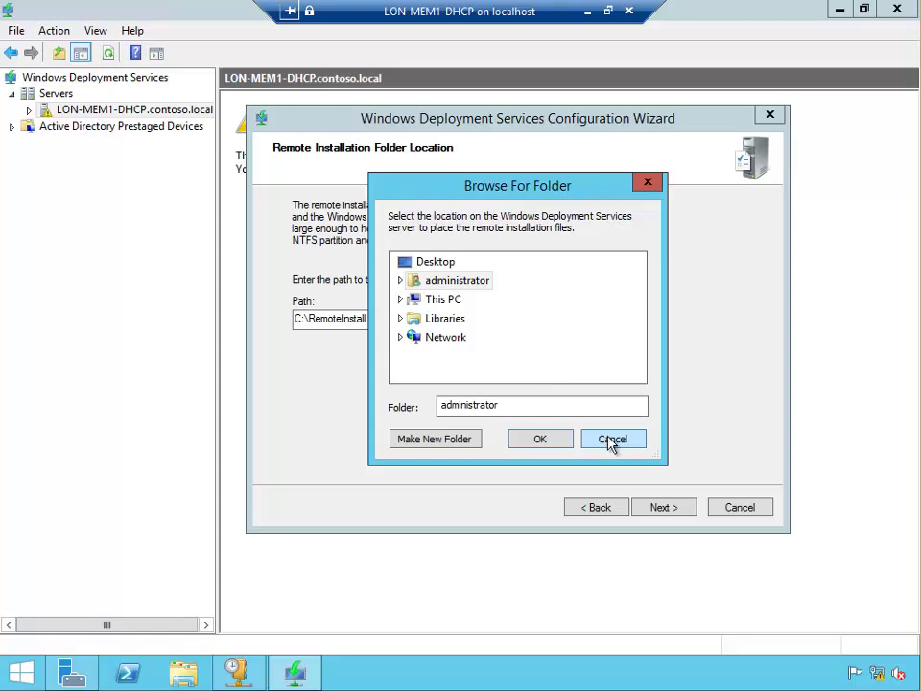
pyautogui.click(610, 439)
pyautogui.click(401, 319)
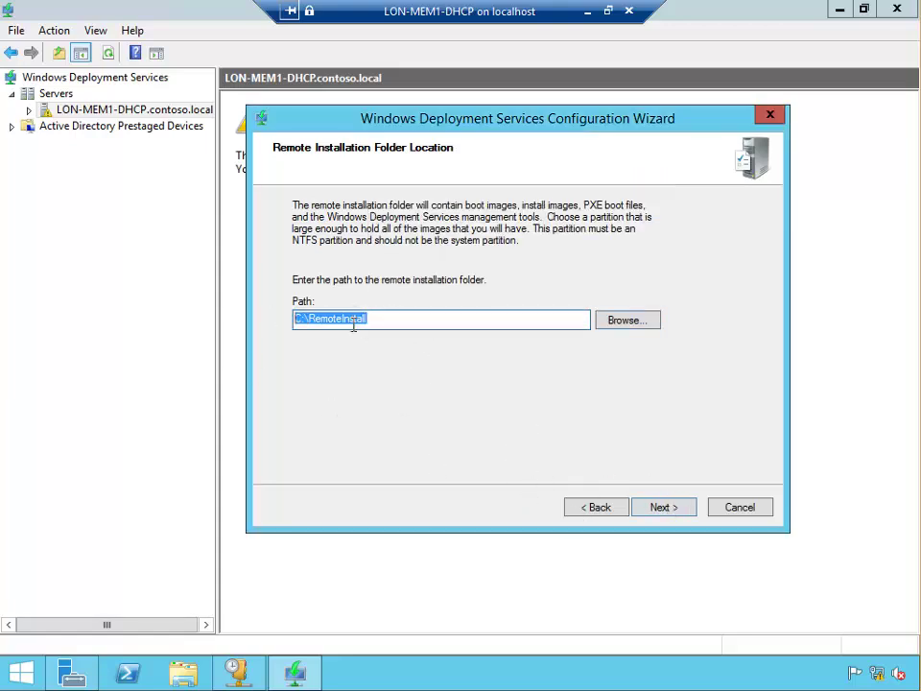
pyautogui.click(302, 320)
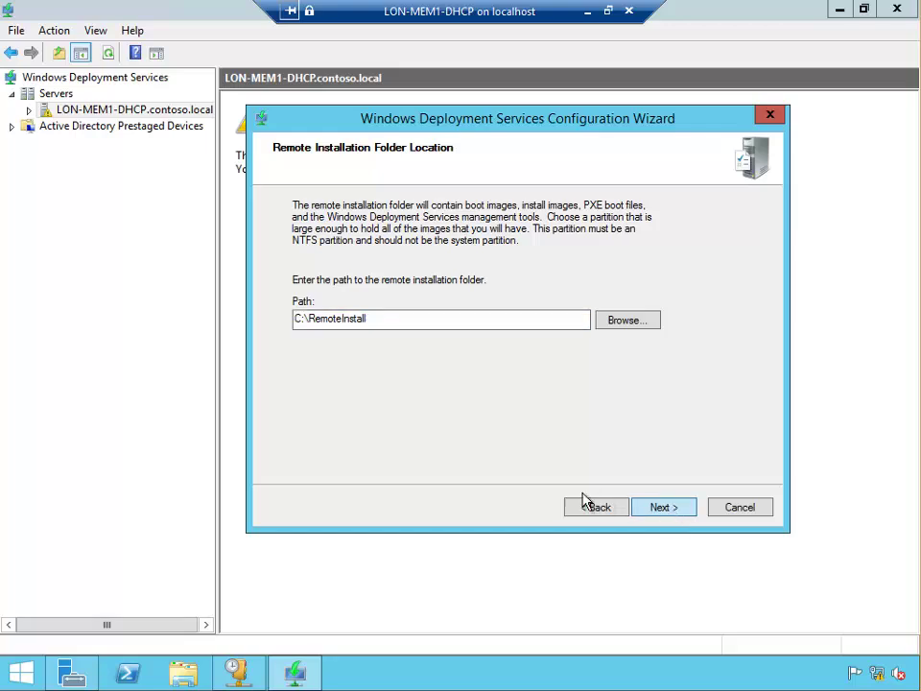
pyautogui.click(671, 515)
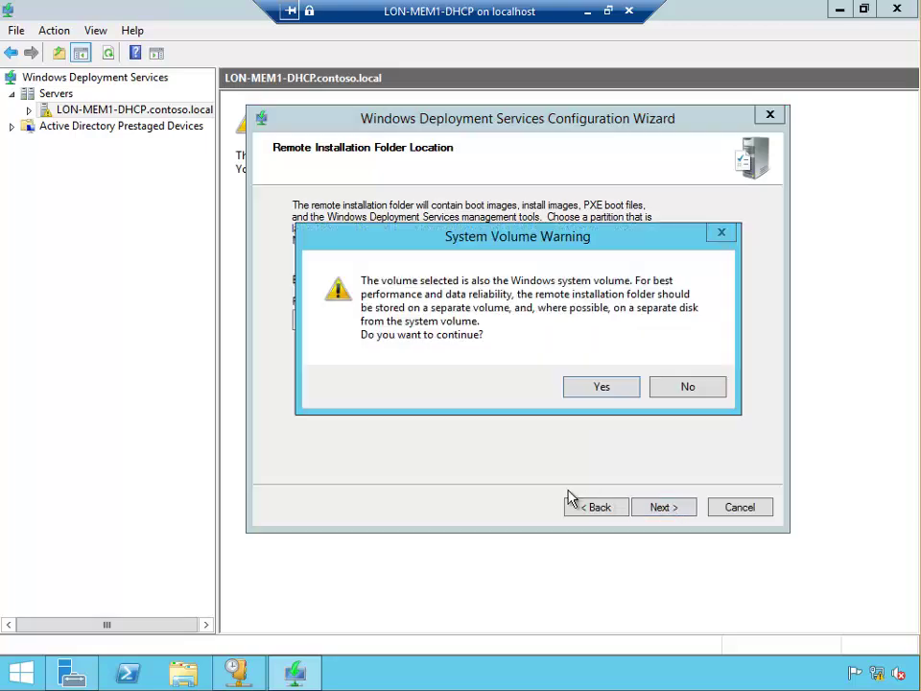
pyautogui.click(596, 394)
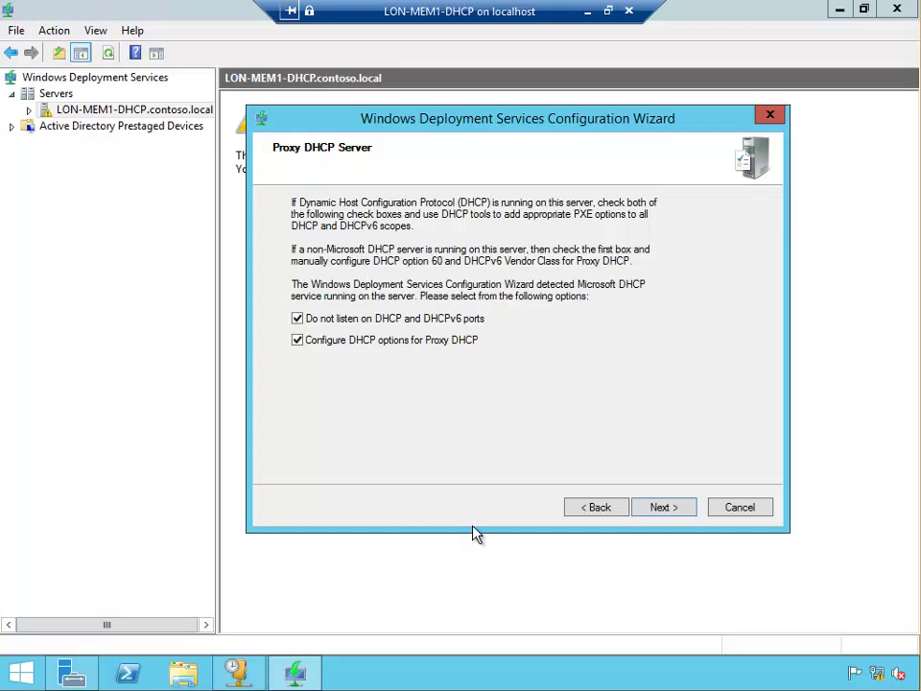
# Step: Accept both checked Proxy DHCP options and continue to the PXE settings
pyautogui.click(662, 509)
# Step: Have the PXE server answer all known and unknown clients without admin approval, and start configuring
pyautogui.moveTo(337, 134)
pyautogui.mouseDown()
pyautogui.moveTo(270, 119)
pyautogui.moveTo(330, 127)
pyautogui.mouseUp()
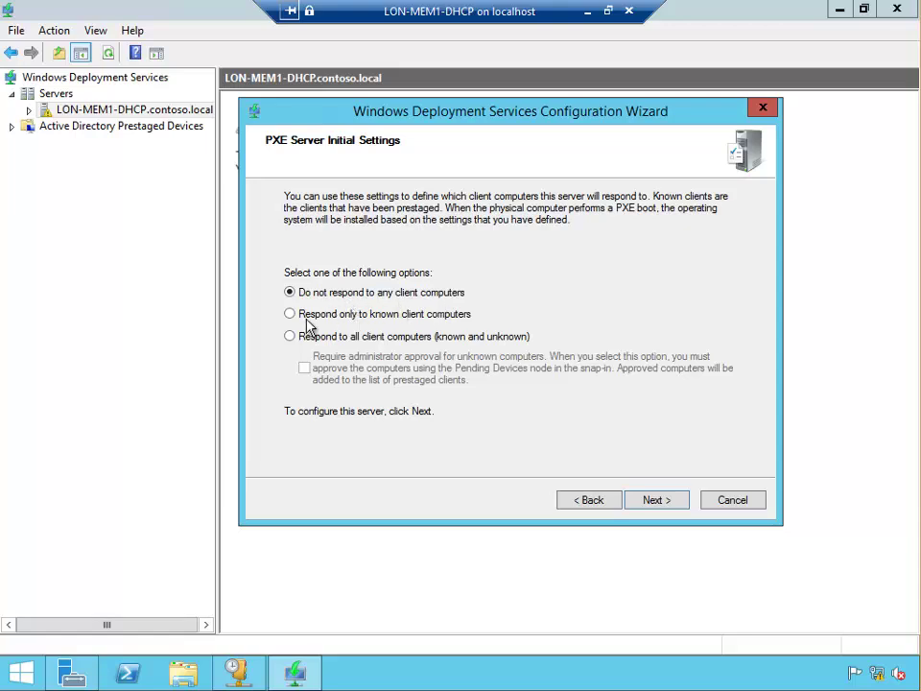
pyautogui.click(305, 320)
pyautogui.click(305, 339)
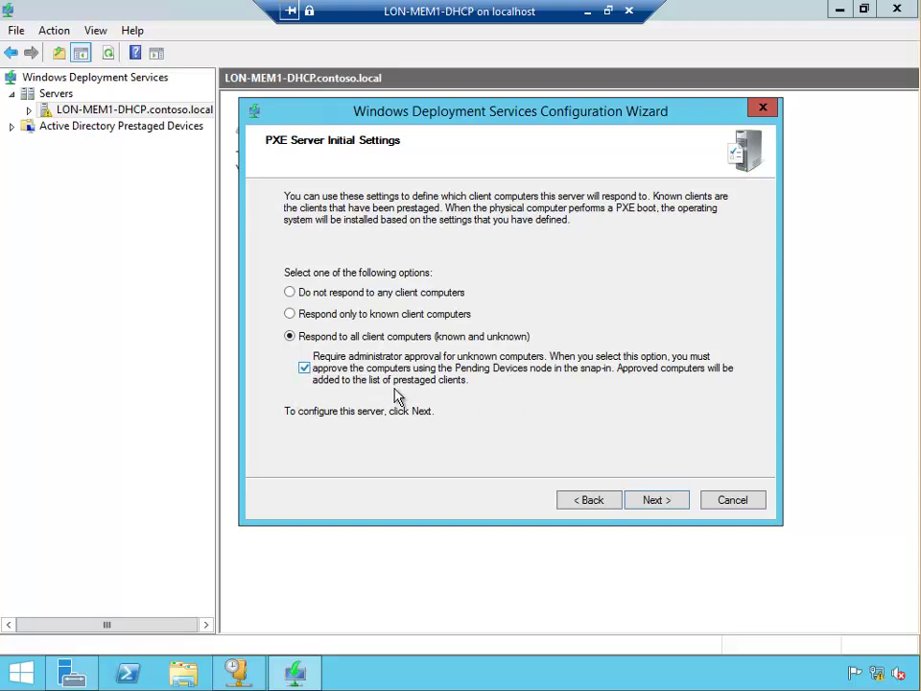
pyautogui.click(305, 370)
pyautogui.click(651, 503)
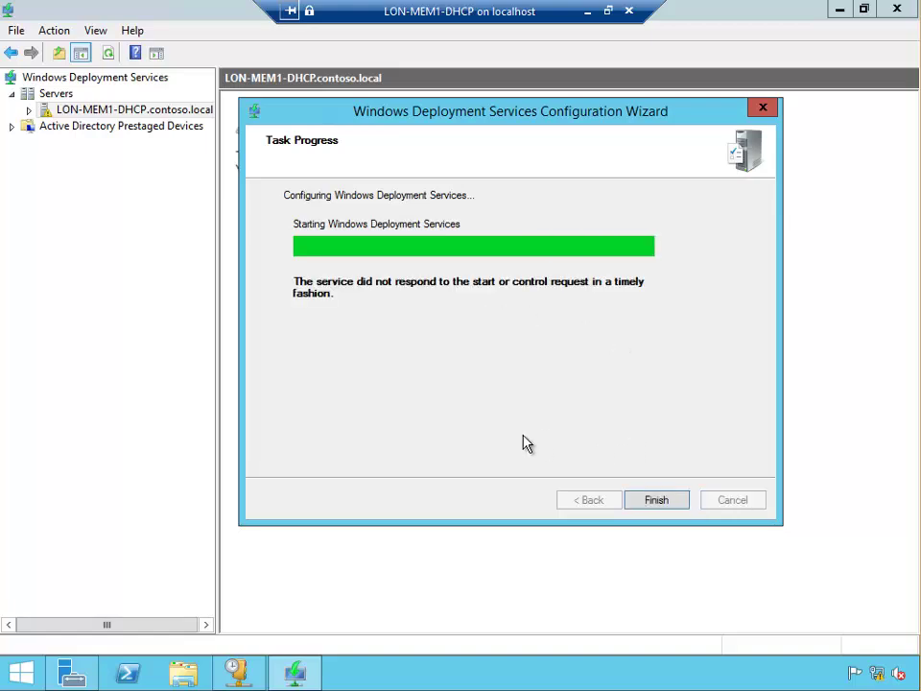
# Step: Let the configuration tasks complete and finish the wizard
pyautogui.moveTo(466, 117); pyautogui.dragTo(461, 123)
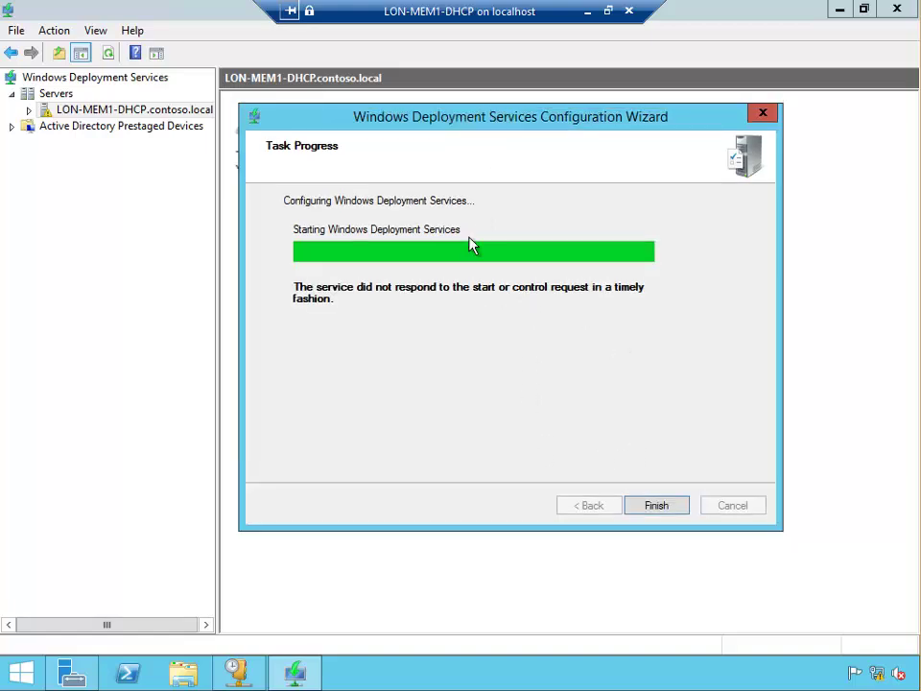
pyautogui.click(661, 506)
# Step: Start the WDS service on LON-MEM1-DHCP through All Tasks > Start and dismiss the confirmation
pyautogui.click(29, 110)
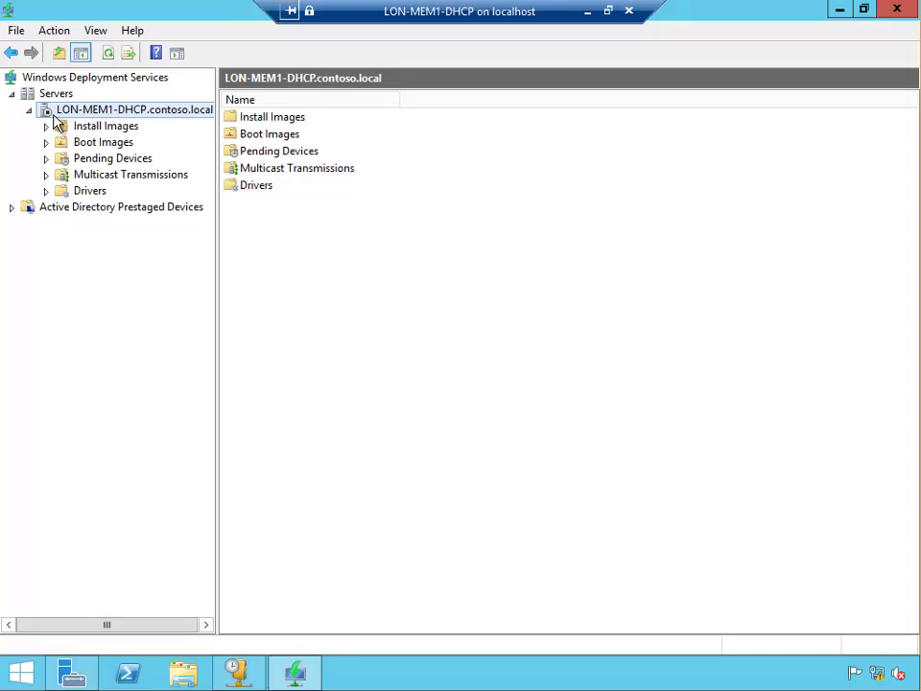
pyautogui.rightClick(99, 109)
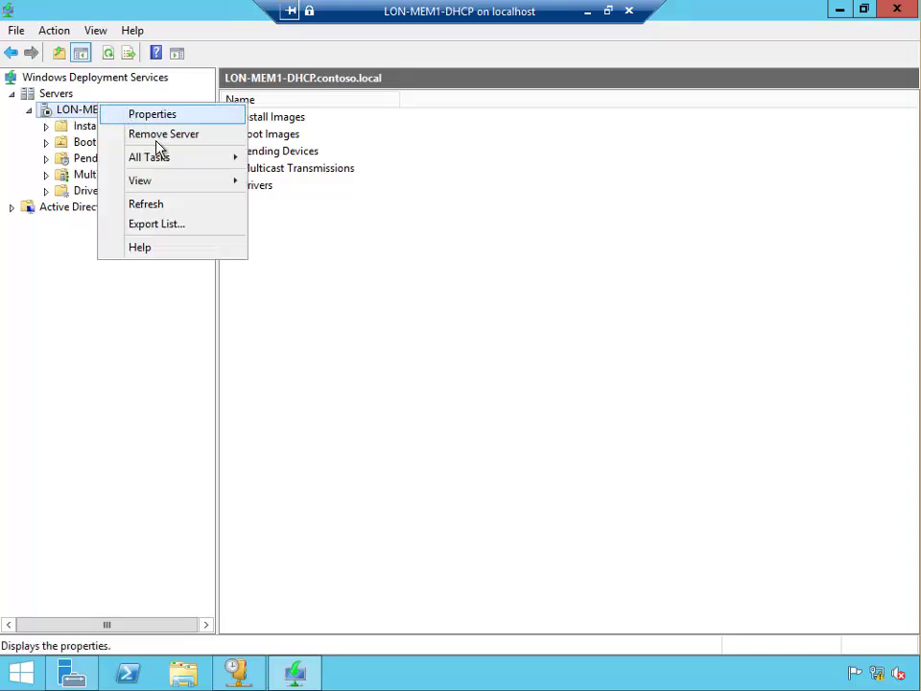
pyautogui.moveTo(220, 161)
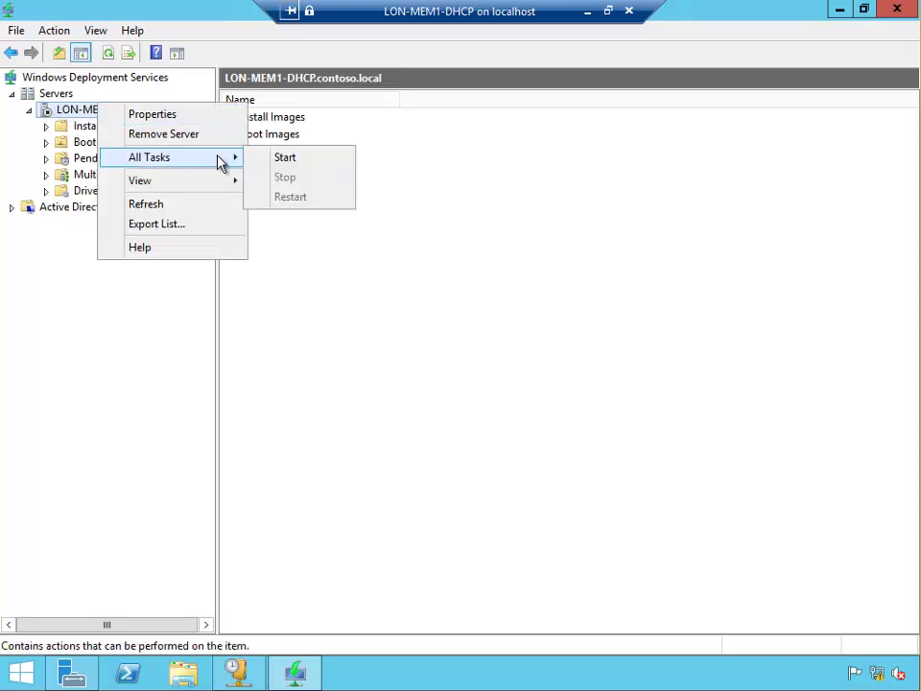
pyautogui.click(306, 166)
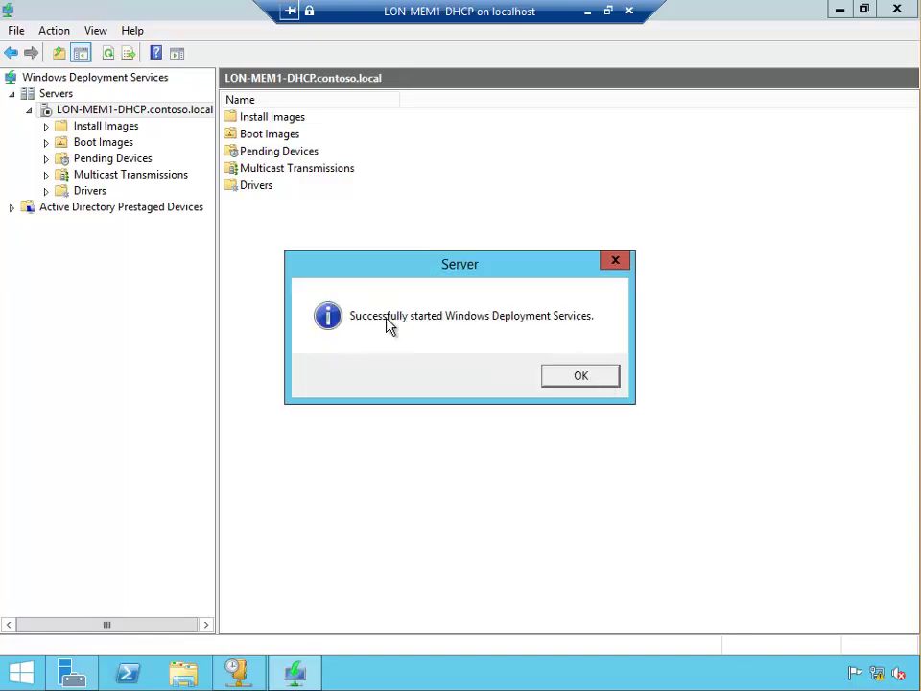
pyautogui.click(581, 376)
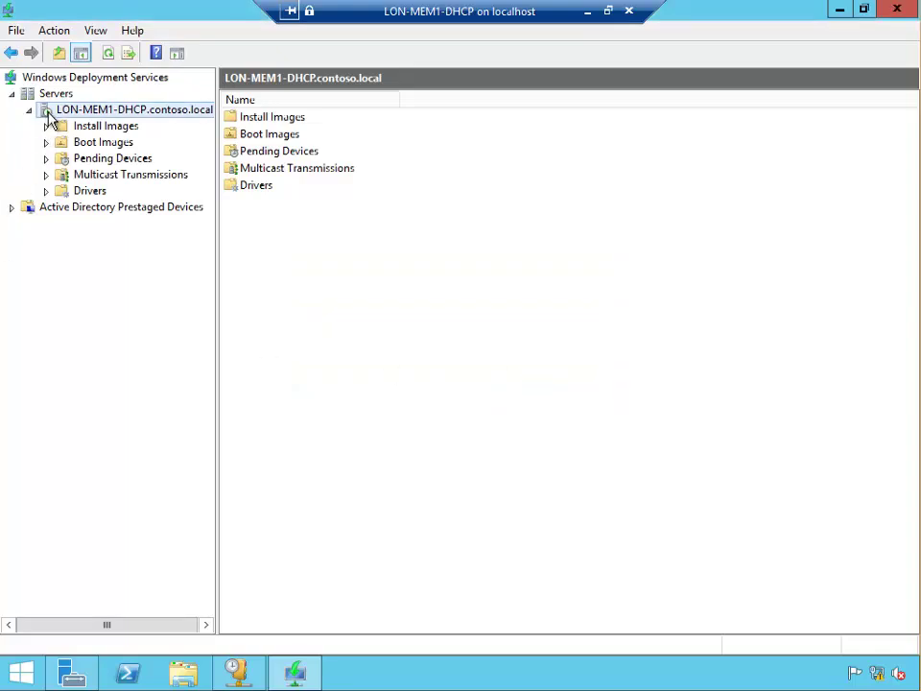
# Step: In the server's Advanced properties, specify servers manually and pick LON-DC1 as domain controller
pyautogui.rightClick(123, 113)
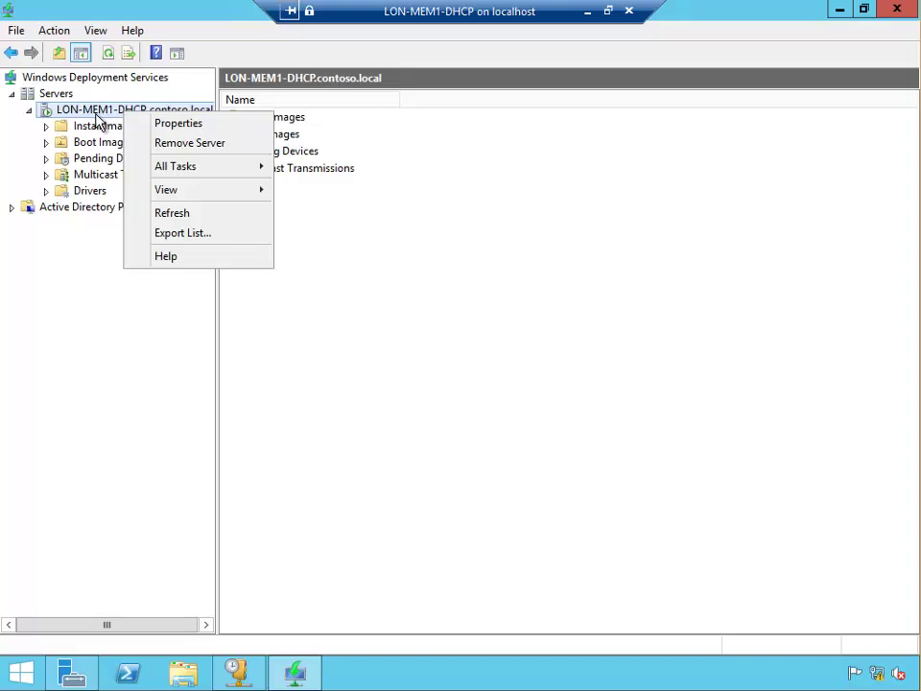
pyautogui.click(187, 124)
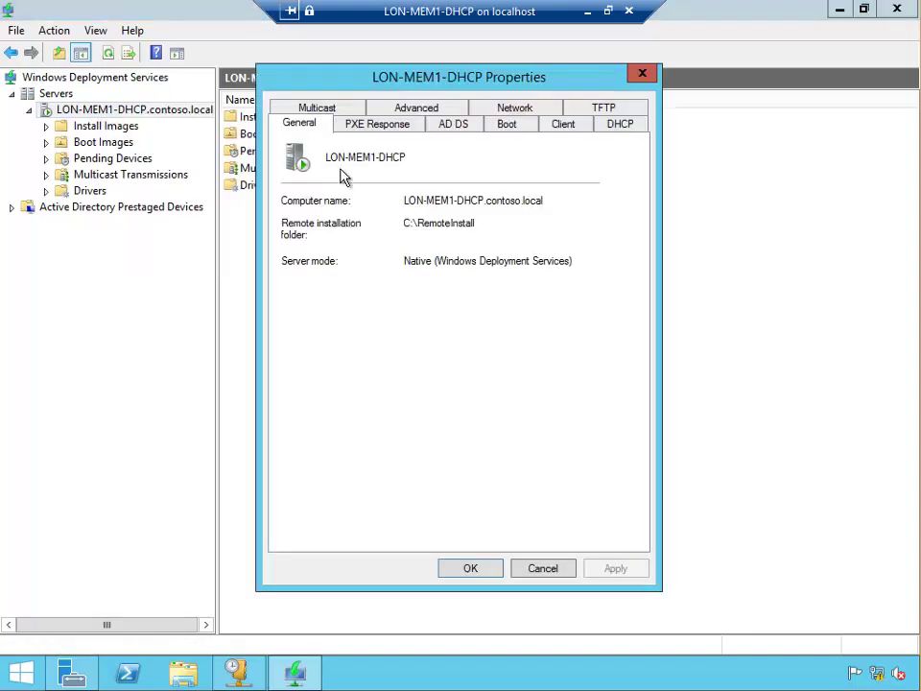
pyautogui.click(428, 108)
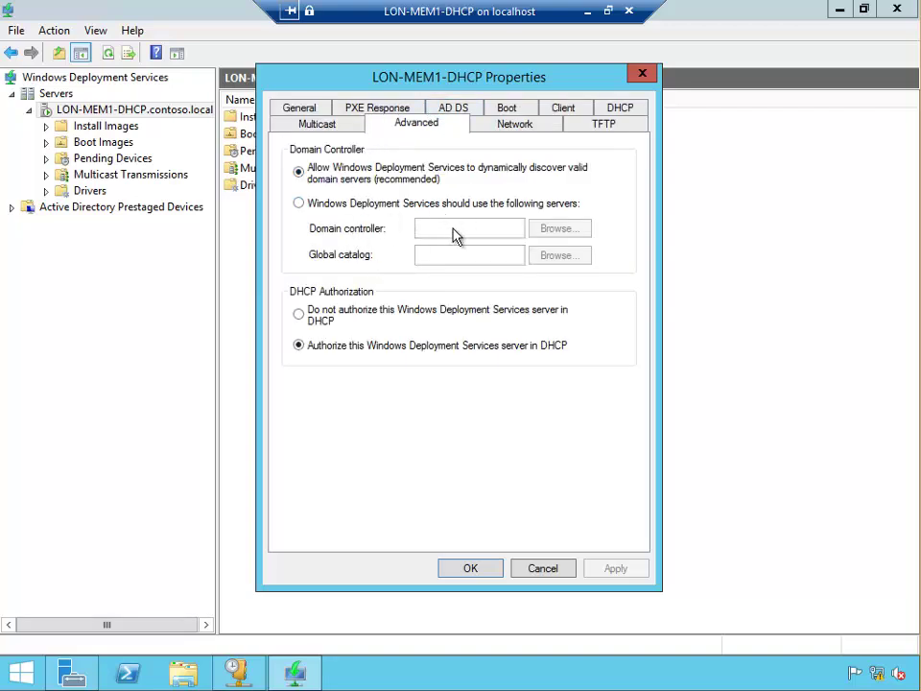
pyautogui.click(303, 204)
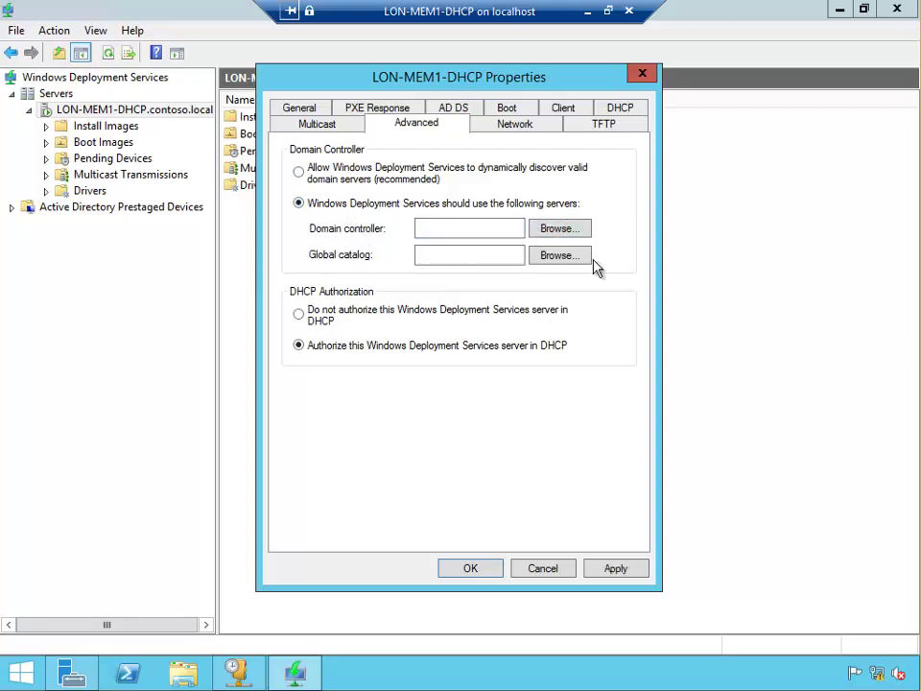
pyautogui.click(561, 229)
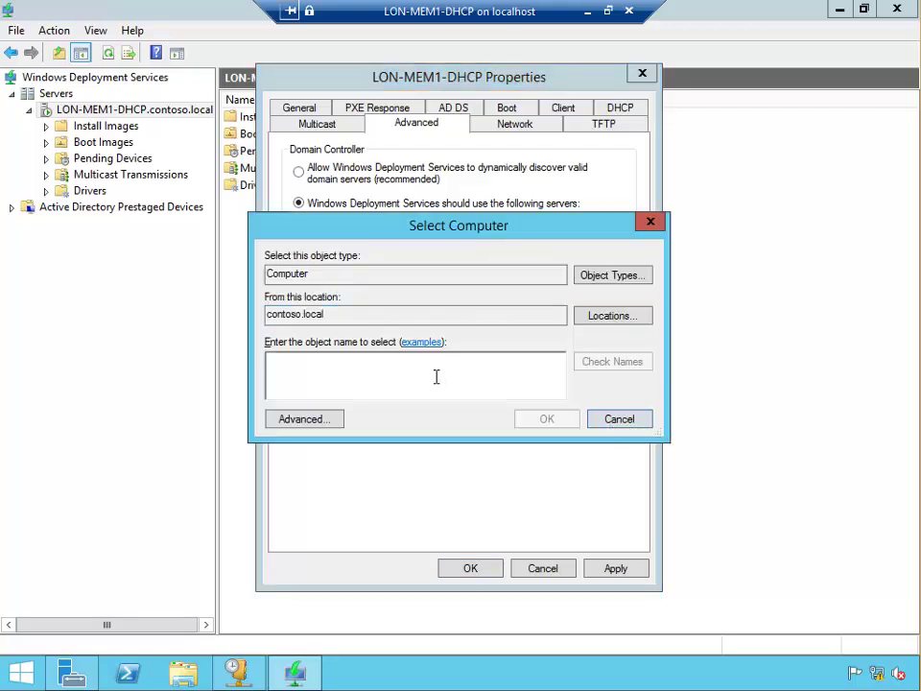
pyautogui.write('LON')
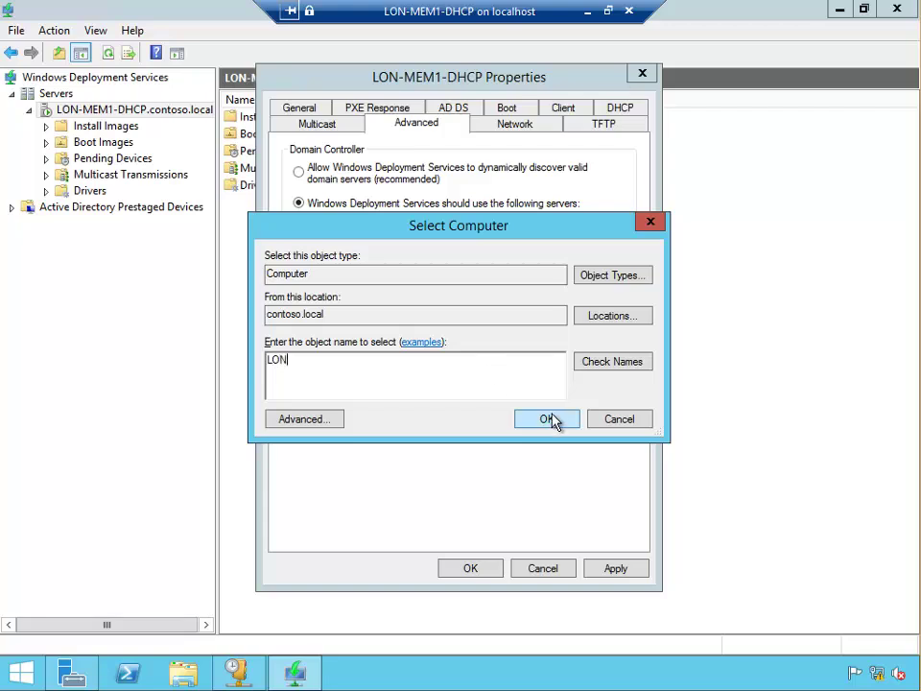
pyautogui.click(545, 420)
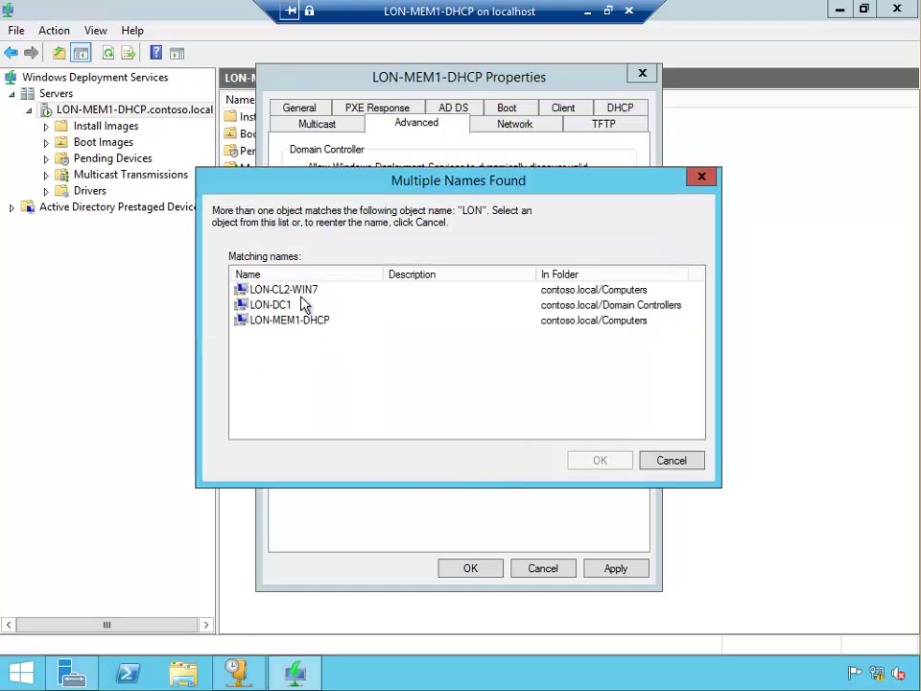
pyautogui.doubleClick(271, 305)
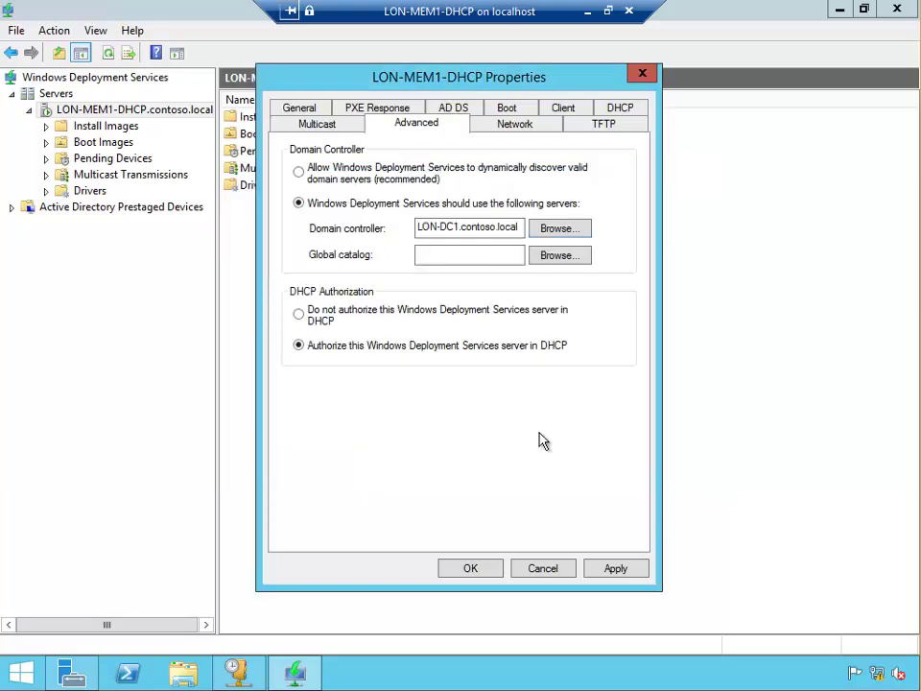
# Step: Pick LON-DC1.contoso.local as the global catalog server and close the properties dialog
pyautogui.click(540, 257)
pyautogui.write('LON')
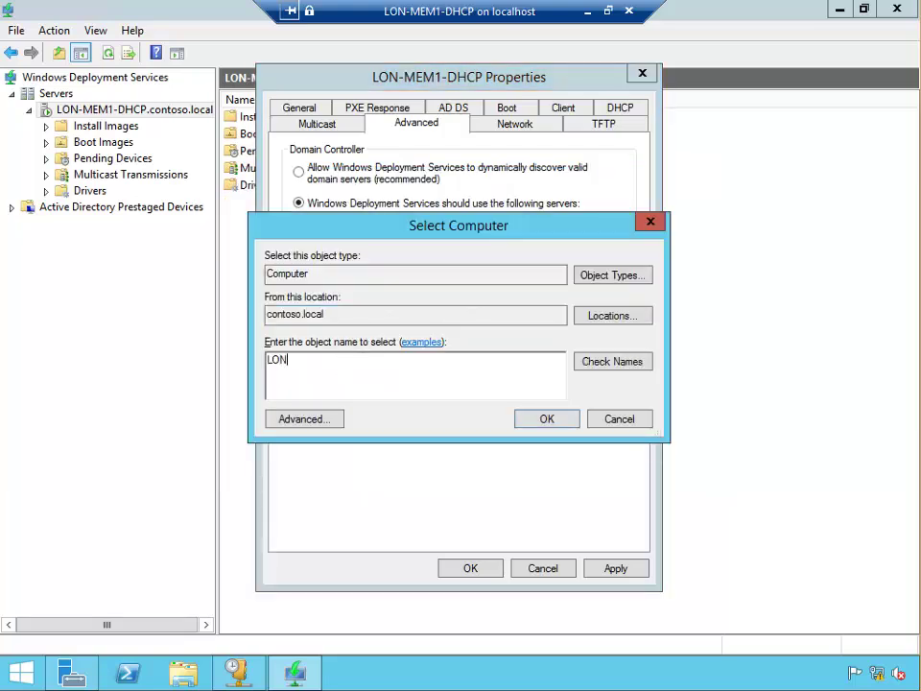
pyautogui.press('Return')
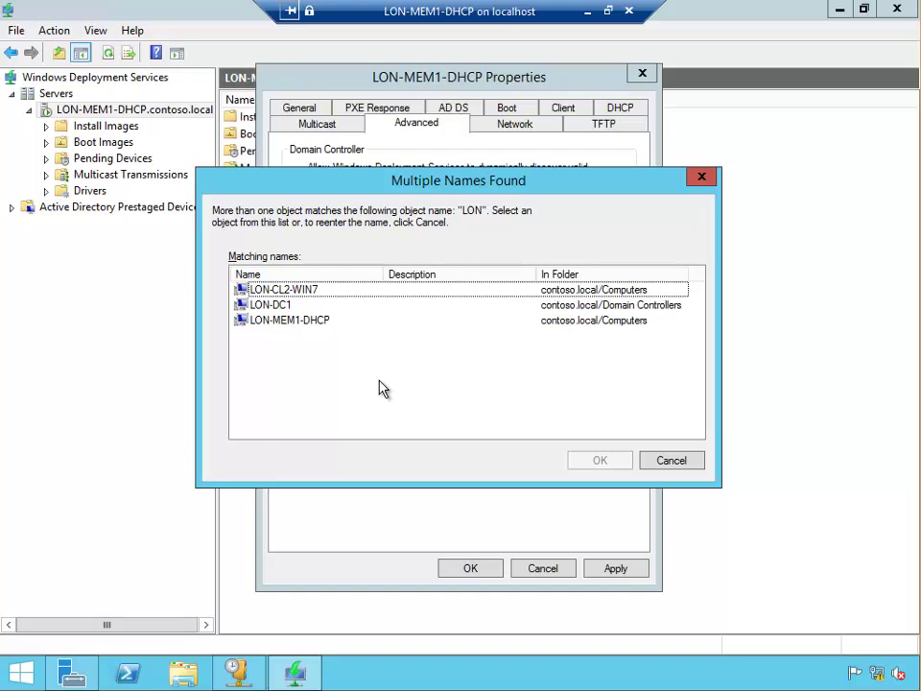
pyautogui.doubleClick(253, 305)
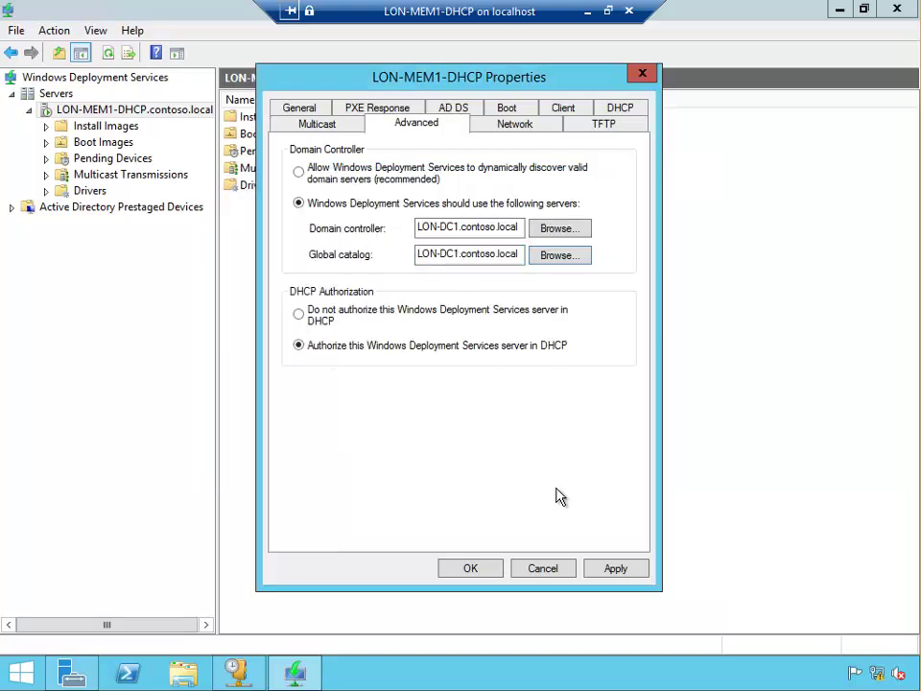
pyautogui.click(543, 569)
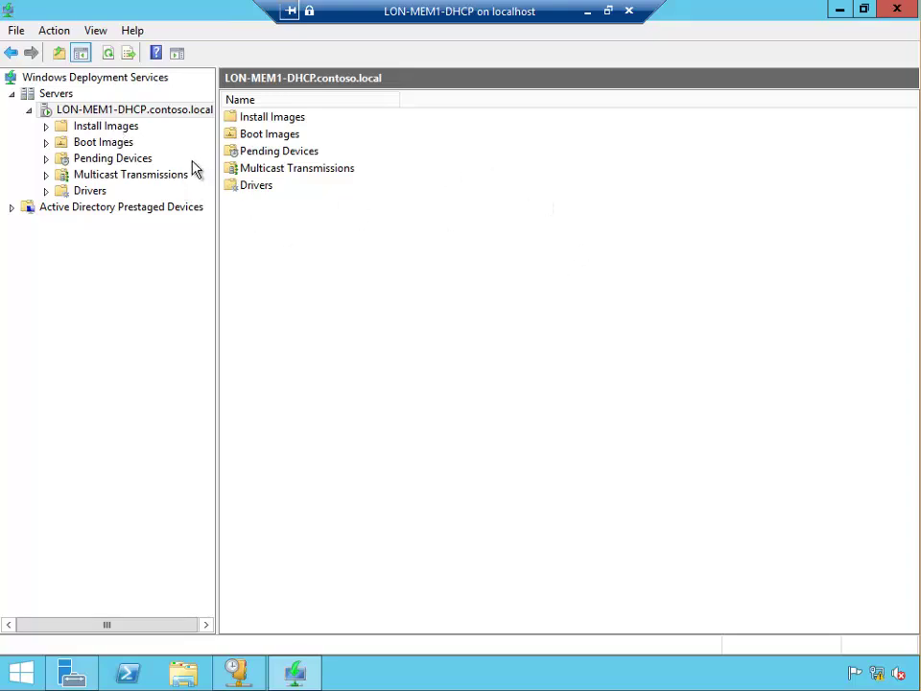
# Step: In Paint, add a BOOT text label at the diagram's top right
pyautogui.click(588, 14)
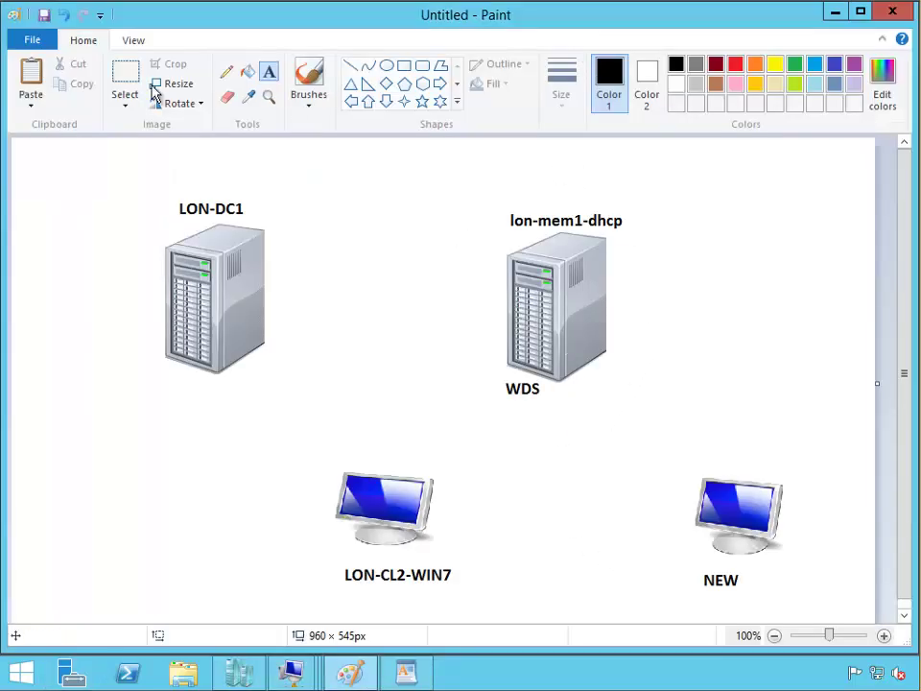
pyautogui.click(121, 77)
pyautogui.moveTo(472, 189); pyautogui.dragTo(676, 419)
pyautogui.click(596, 448)
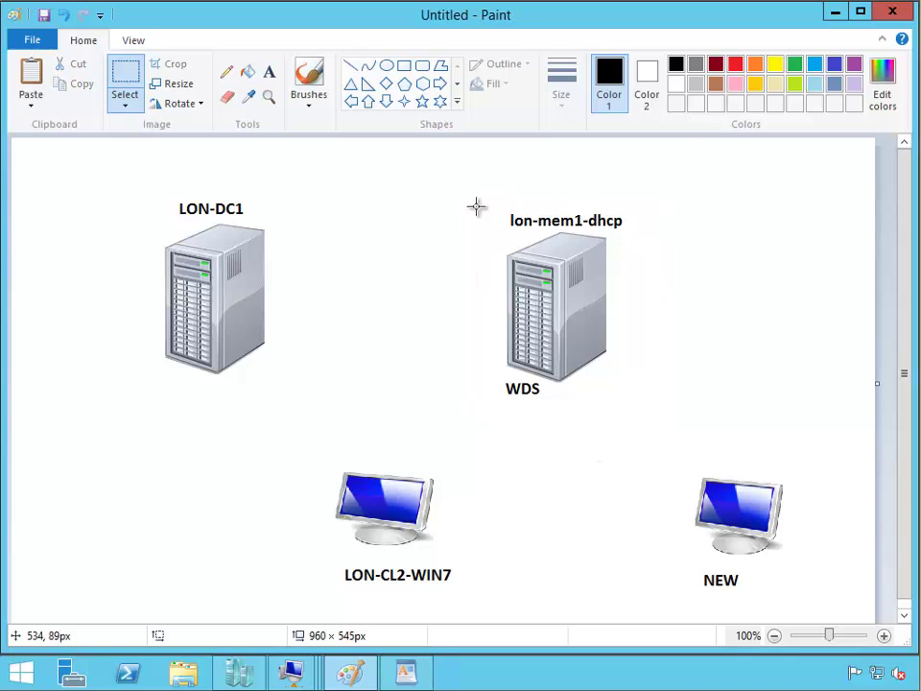
pyautogui.moveTo(470, 193); pyautogui.dragTo(654, 413)
pyautogui.click(635, 459)
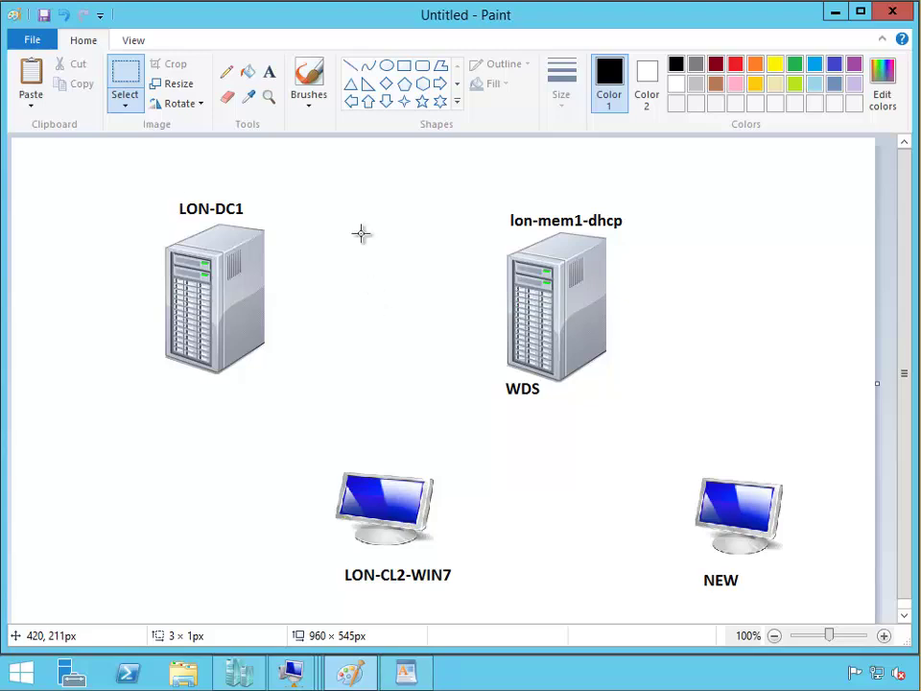
pyautogui.click(268, 73)
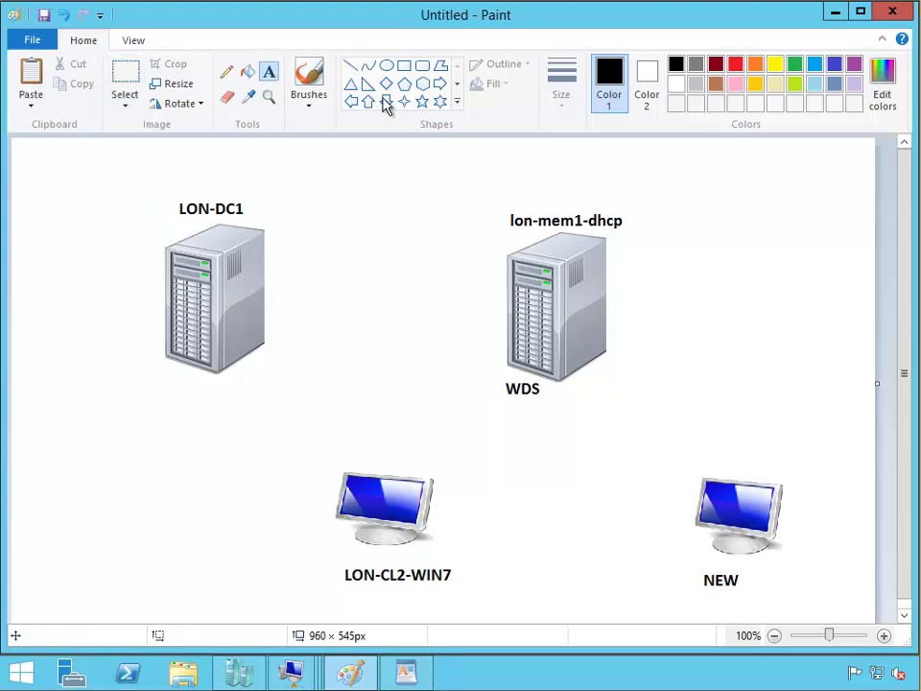
pyautogui.click(675, 163)
pyautogui.write('BOOT')
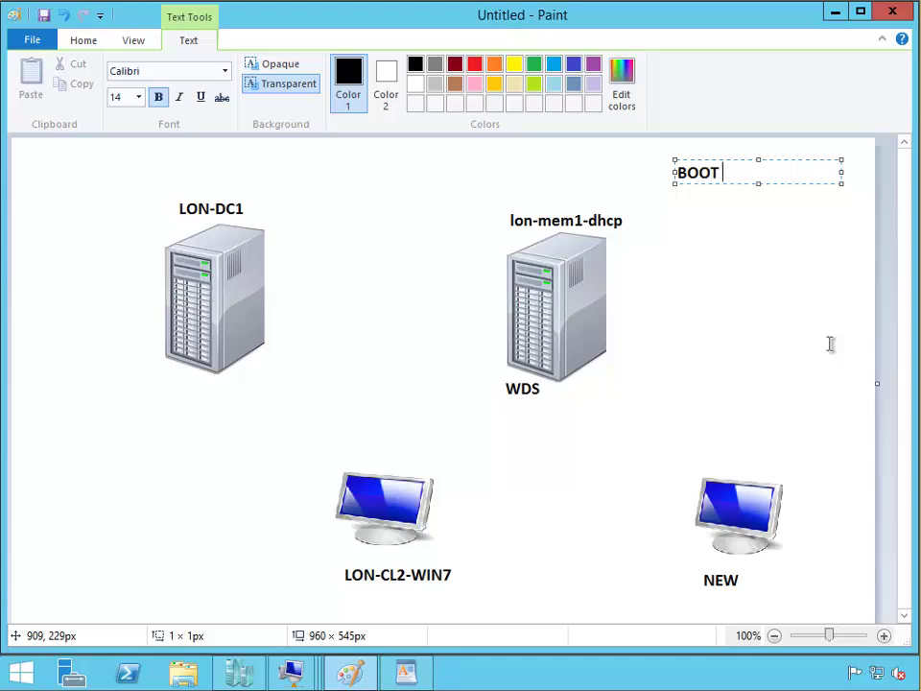
pyautogui.click(805, 363)
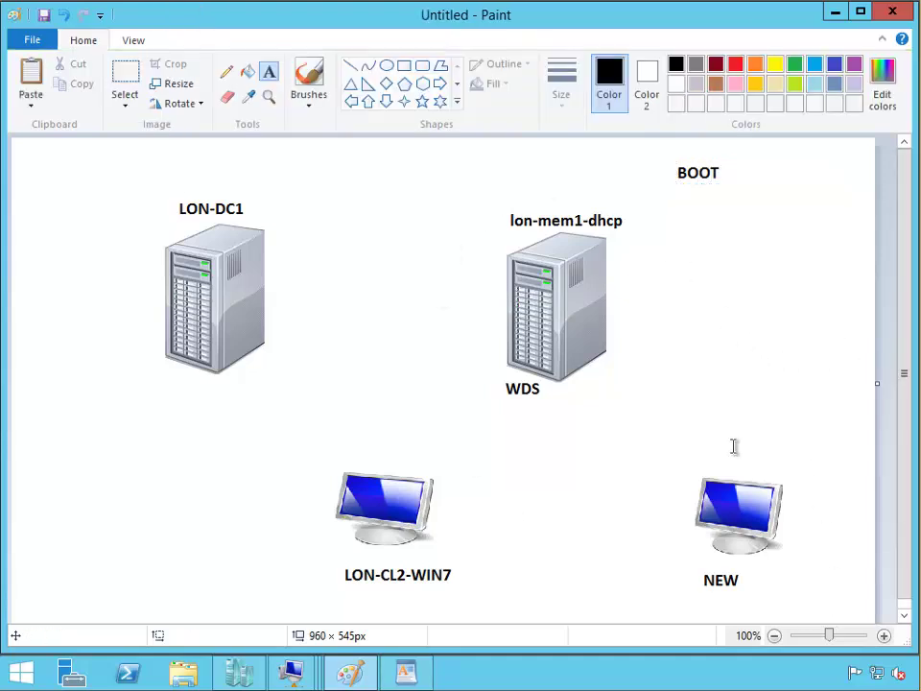
# Step: Nudge the BOOT label slightly right and down
pyautogui.click(124, 79)
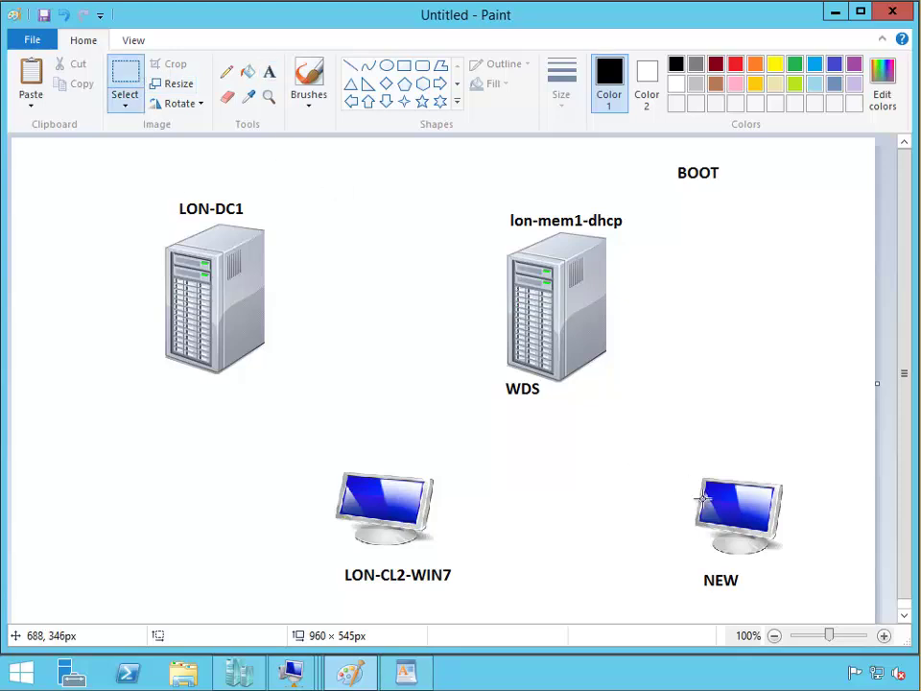
pyautogui.moveTo(645, 465); pyautogui.dragTo(814, 603)
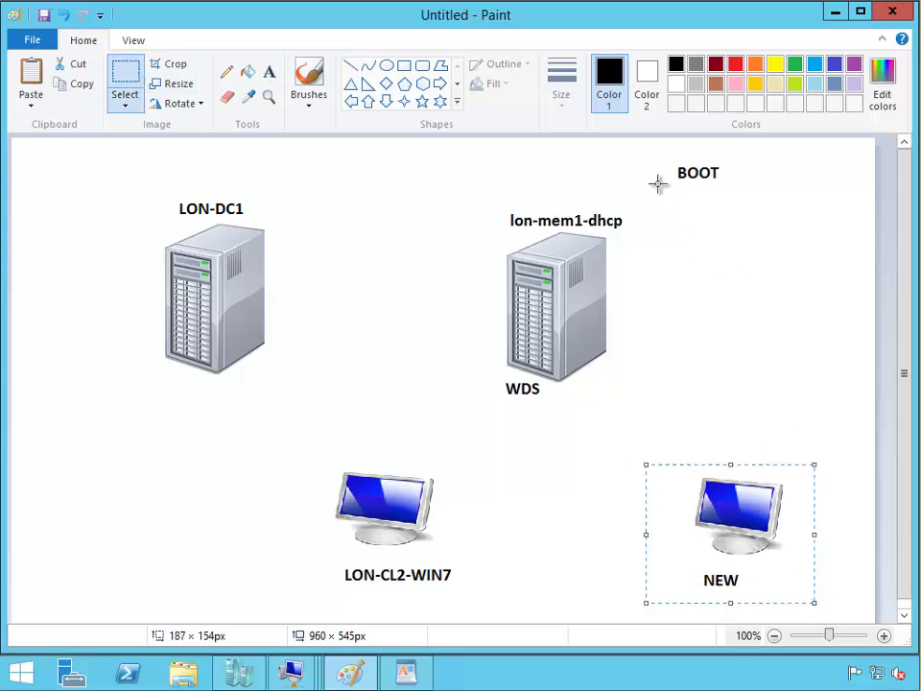
pyautogui.moveTo(667, 151); pyautogui.dragTo(742, 189)
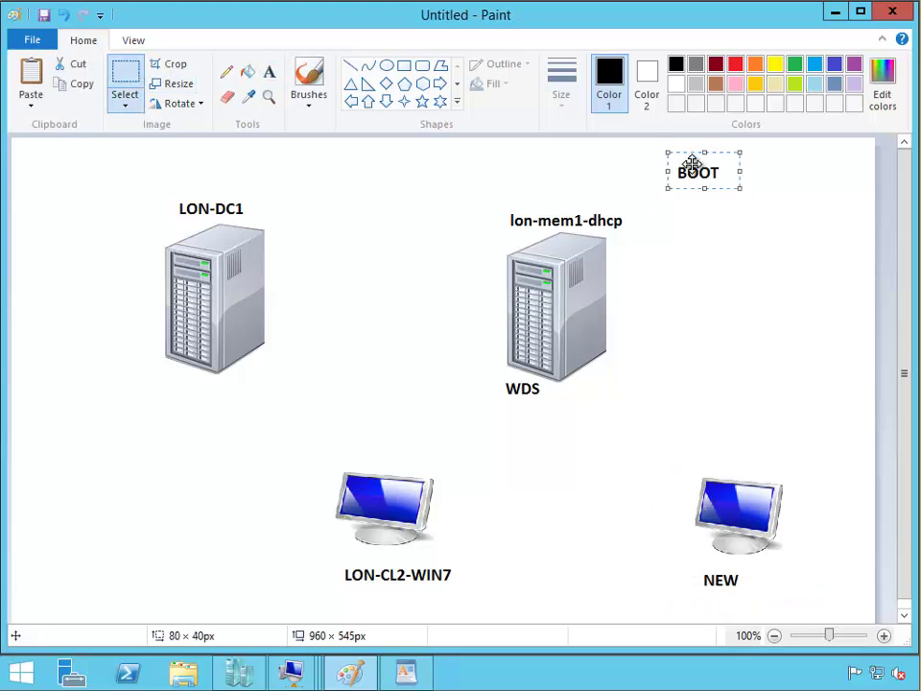
pyautogui.moveTo(692, 163); pyautogui.dragTo(707, 171)
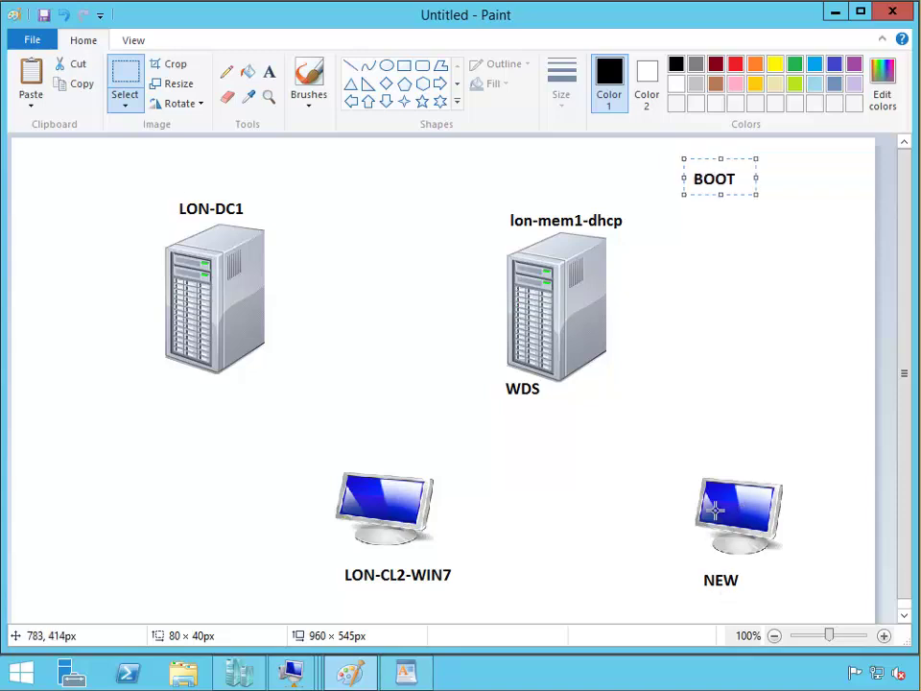
pyautogui.moveTo(279, 446); pyautogui.dragTo(481, 607)
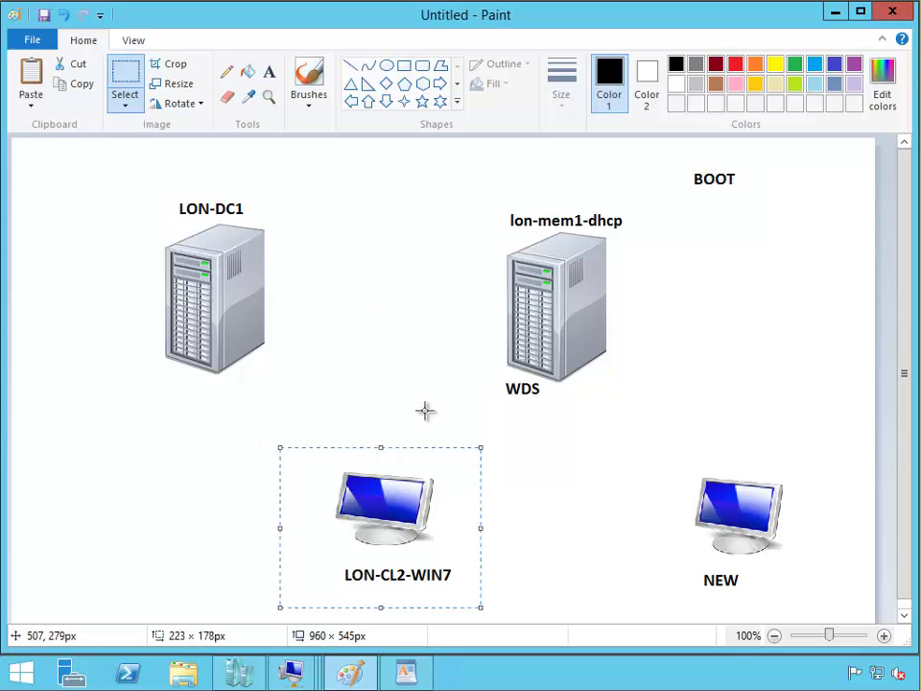
# Step: Add a CAPTURE text label just below BOOT
pyautogui.click(269, 73)
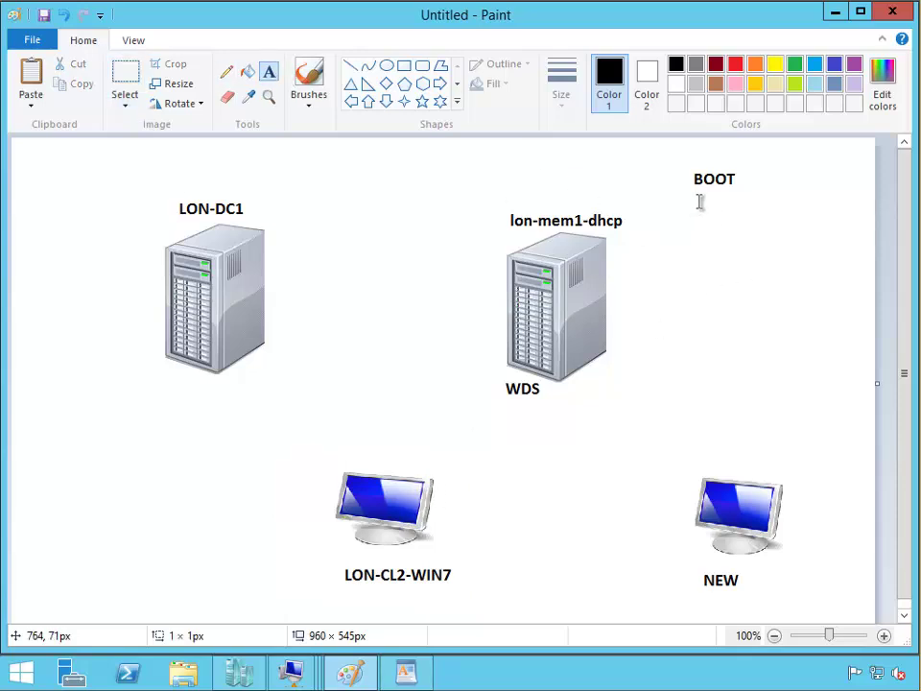
pyautogui.click(697, 197)
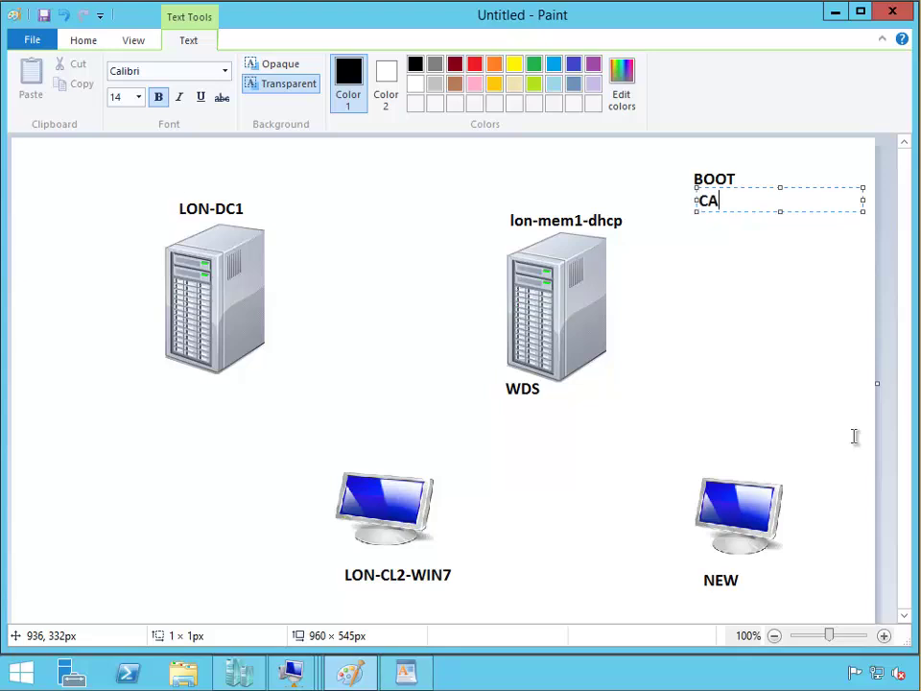
pyautogui.click(803, 358)
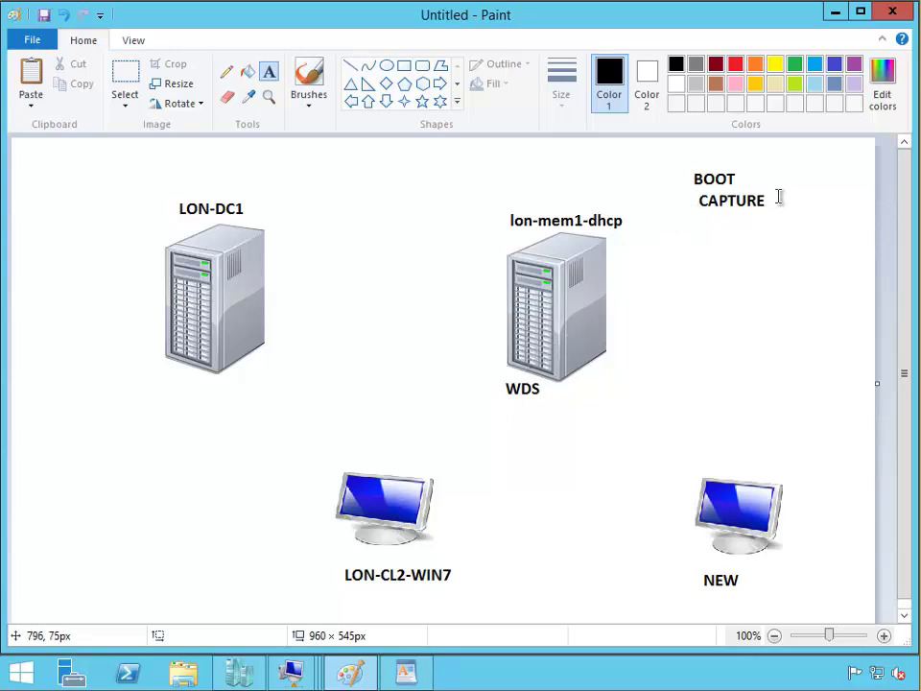
pyautogui.click(404, 65)
# Step: Draw a box below CAPTURE, about 184 by 144 pixels, and type the heading INSTALL IMAGE inside it
pyautogui.moveTo(660, 227); pyautogui.dragTo(677, 231)
pyautogui.moveTo(745, 255)
pyautogui.mouseDown()
pyautogui.moveTo(806, 349)
pyautogui.moveTo(829, 357)
pyautogui.mouseUp()
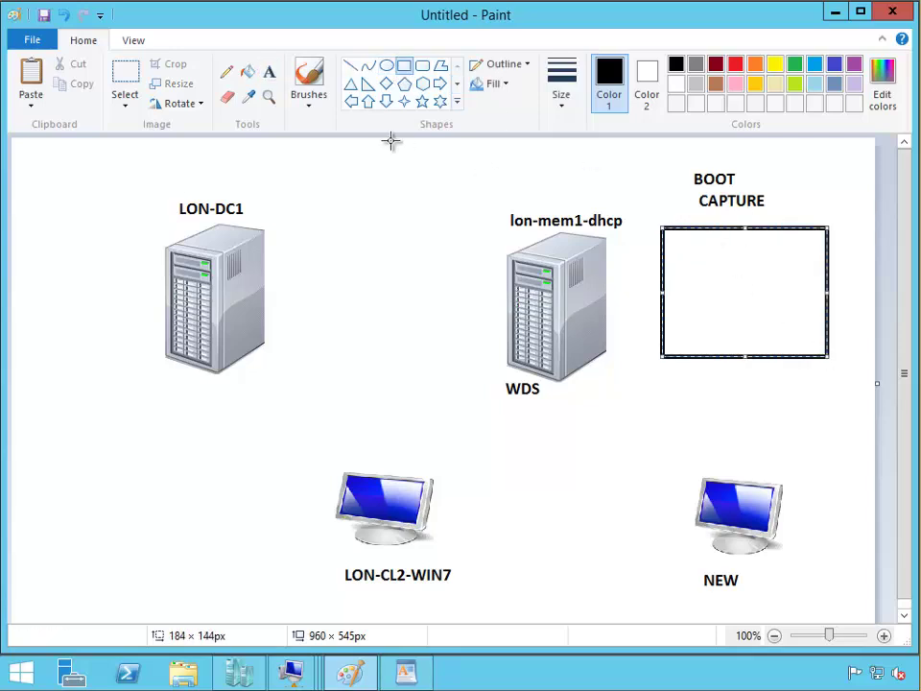
pyautogui.click(270, 74)
pyautogui.click(677, 251)
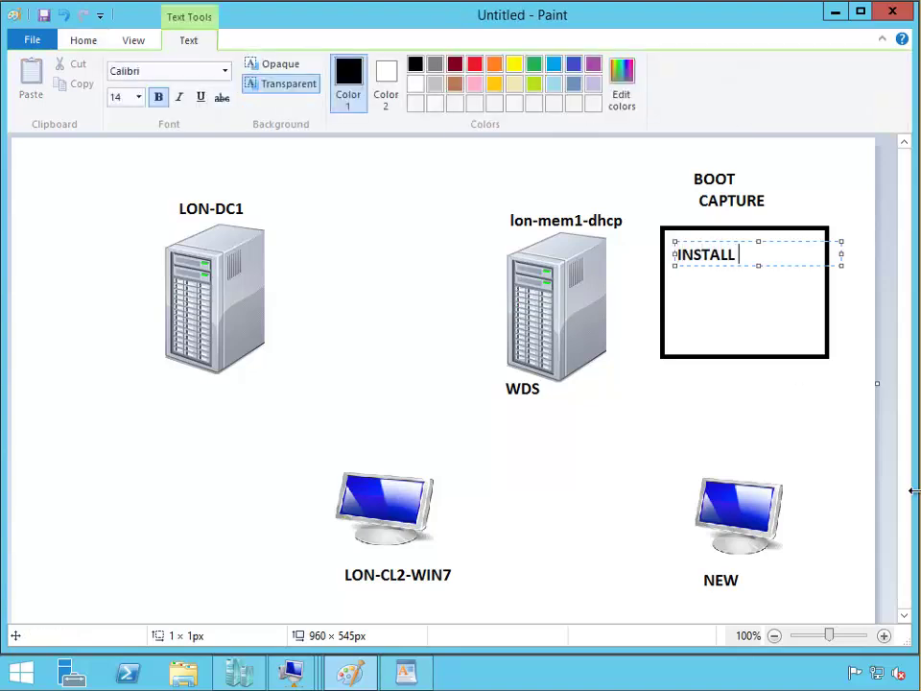
pyautogui.write('INSTALL IMAGE')
pyautogui.press('Return')
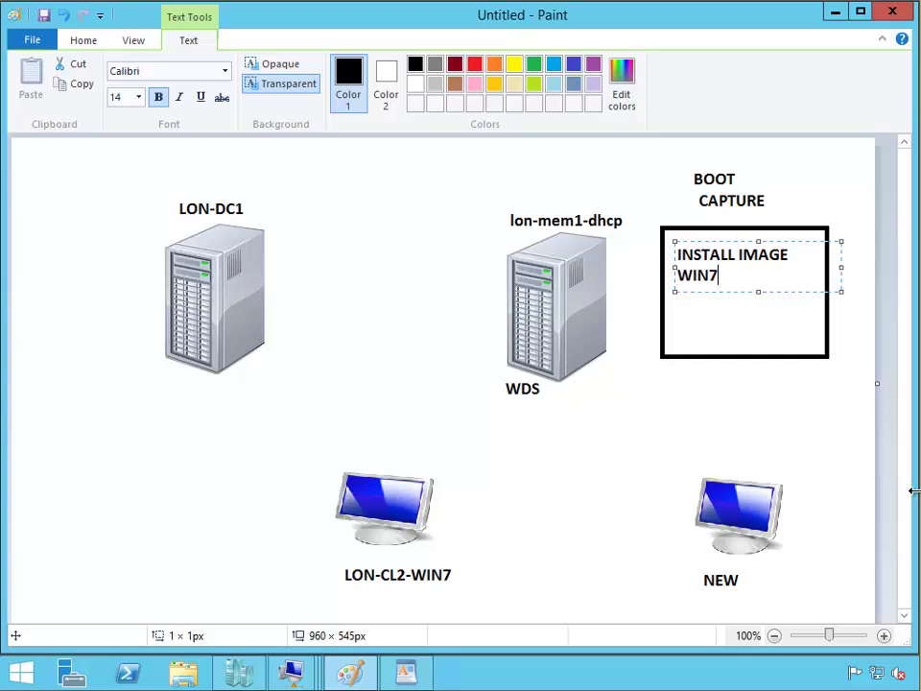
# Step: List WIN7, WIN 8 and SERVER 2012 under the heading and commit the text
pyautogui.write('WIN7')
pyautogui.press('Return')
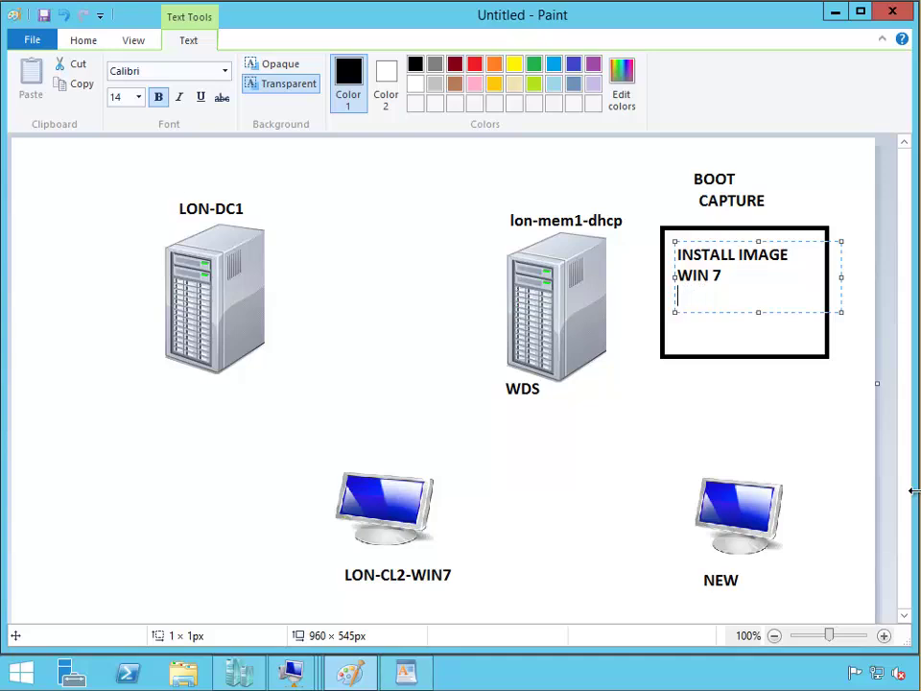
pyautogui.write('WIN 8')
pyautogui.press('Return')
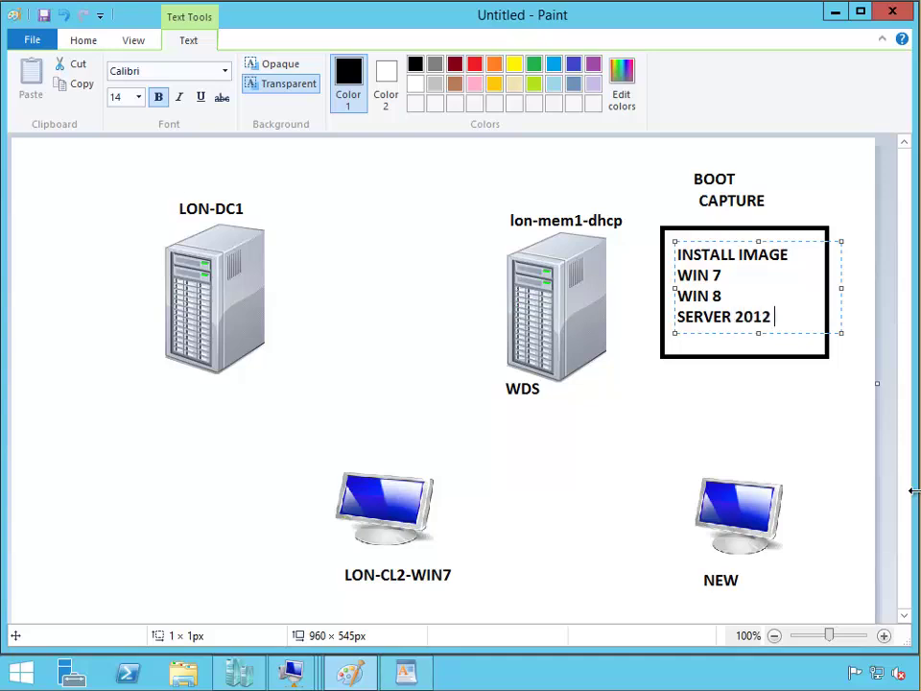
pyautogui.write('SERVER 2012')
pyautogui.press('Return')
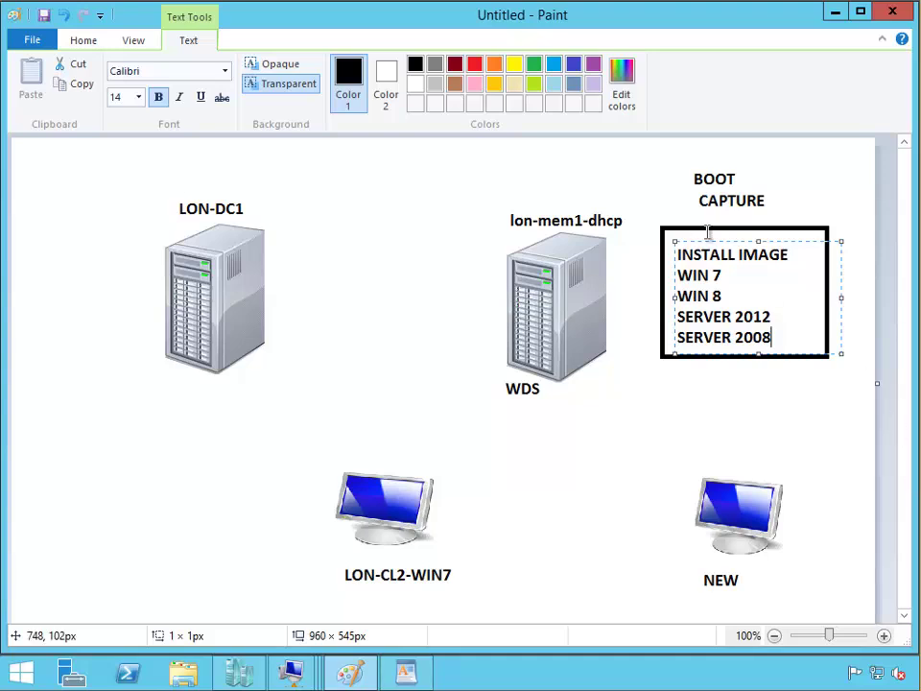
pyautogui.moveTo(809, 257); pyautogui.dragTo(676, 256)
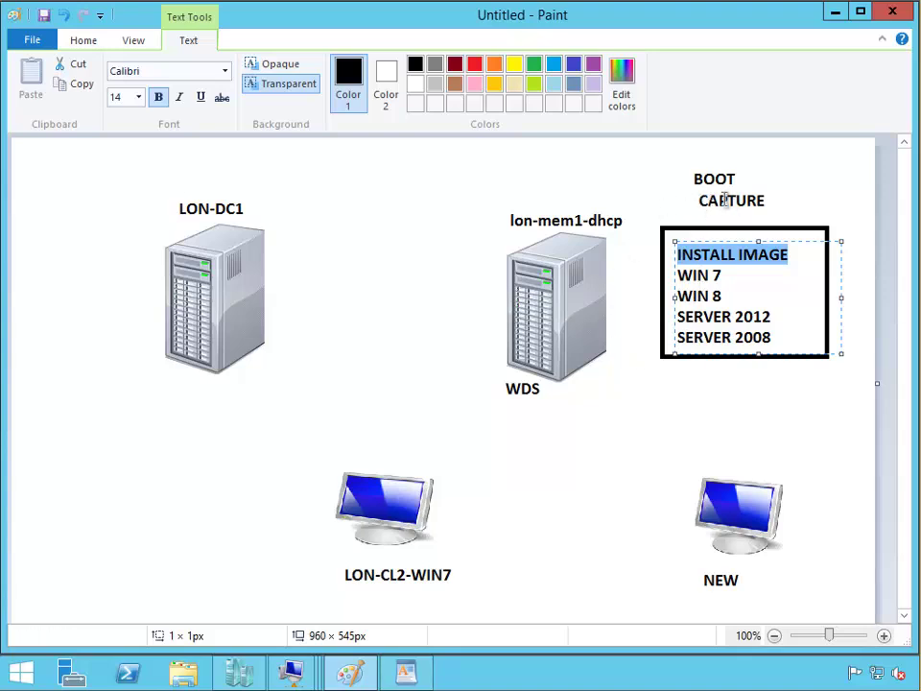
pyautogui.click(652, 439)
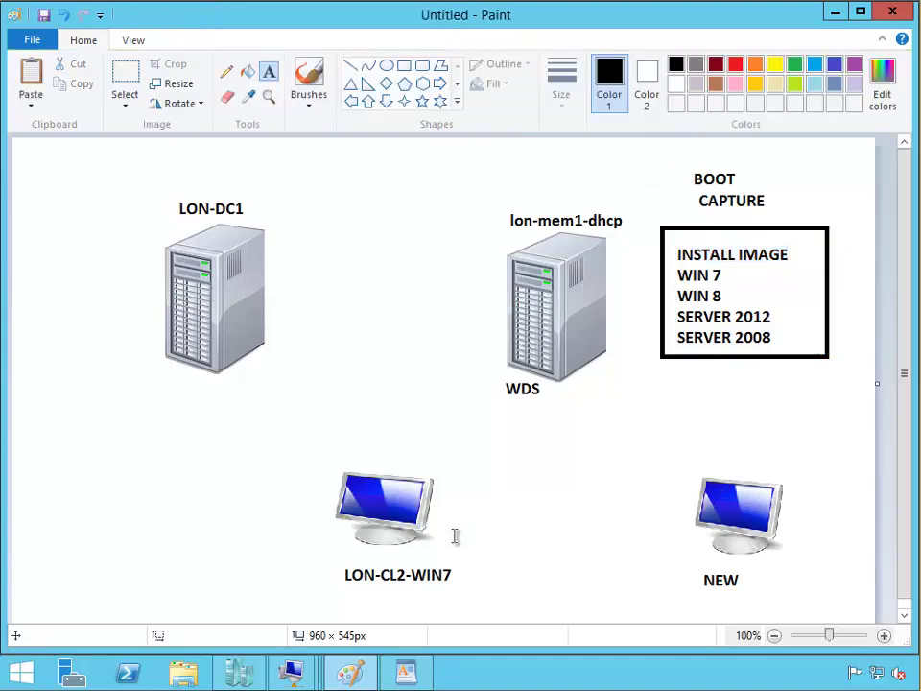
# Step: Return to the LON-MEM1-DHCP virtual machine and show the server's Boot Images
pyautogui.moveTo(290, 674)
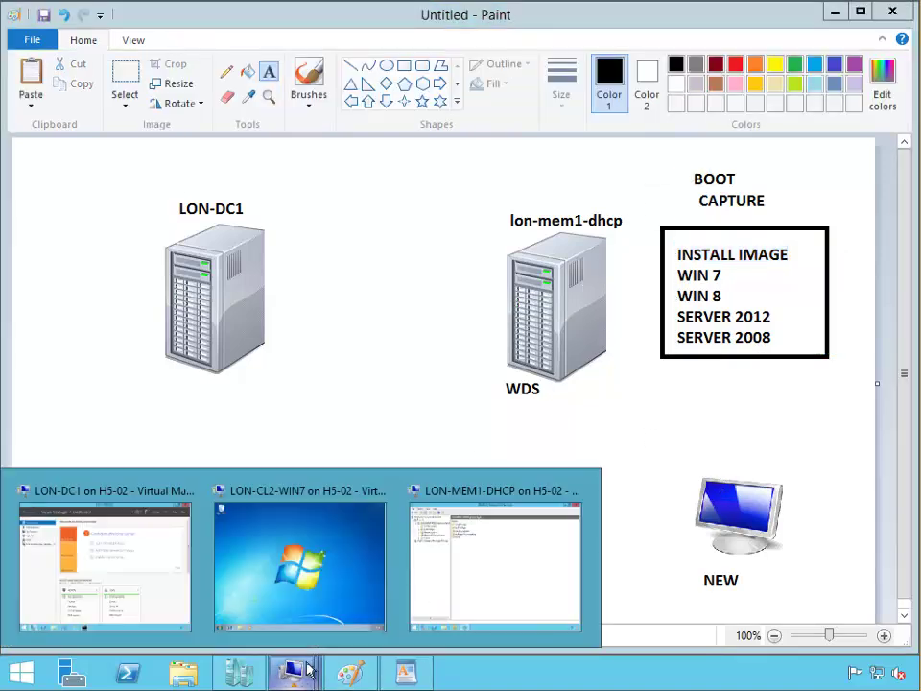
pyautogui.click(552, 573)
pyautogui.click(96, 126)
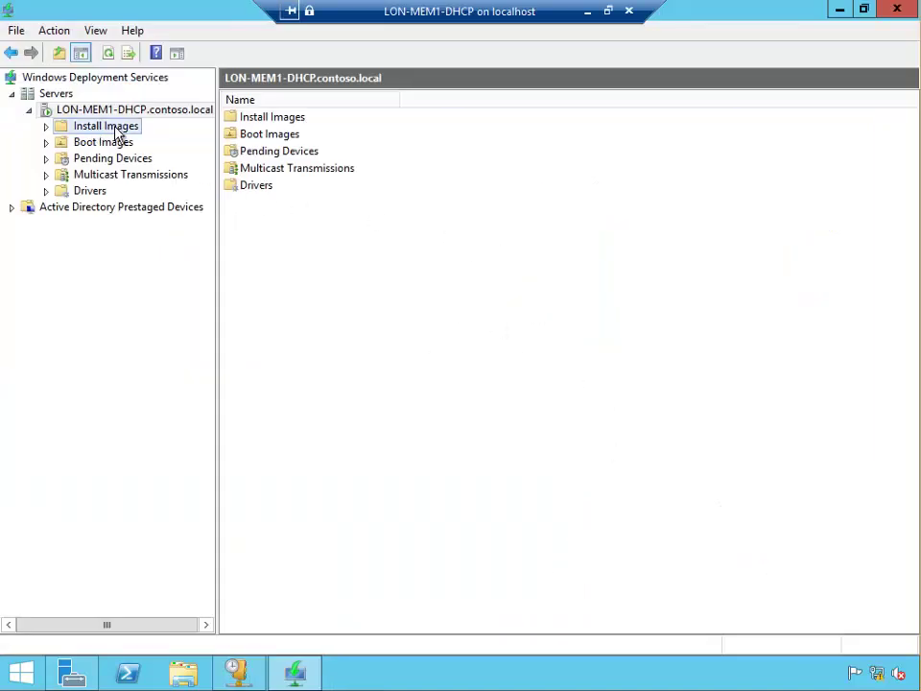
pyautogui.click(587, 14)
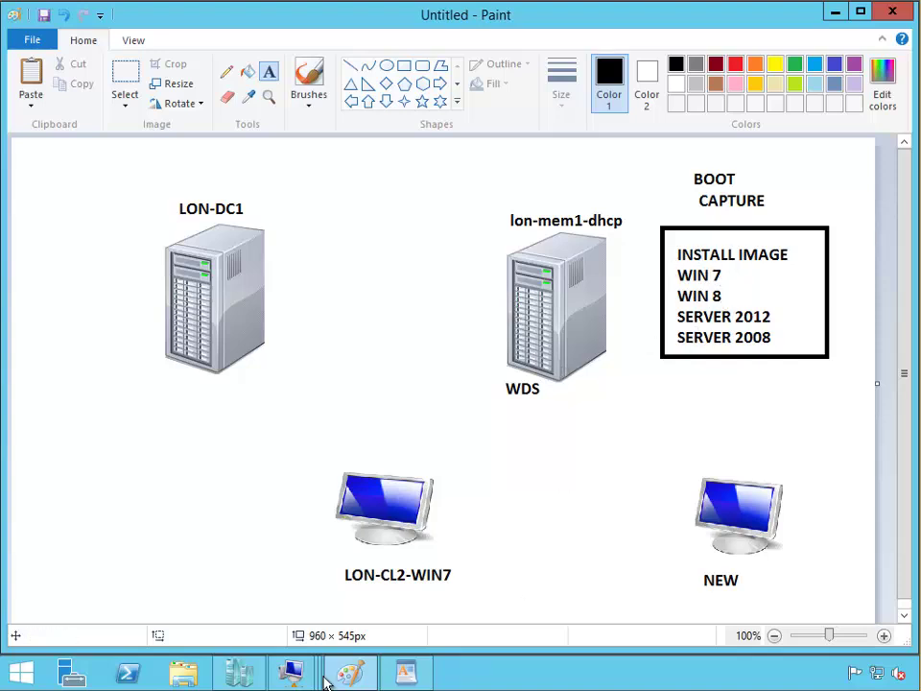
pyautogui.click(293, 672)
pyautogui.click(504, 586)
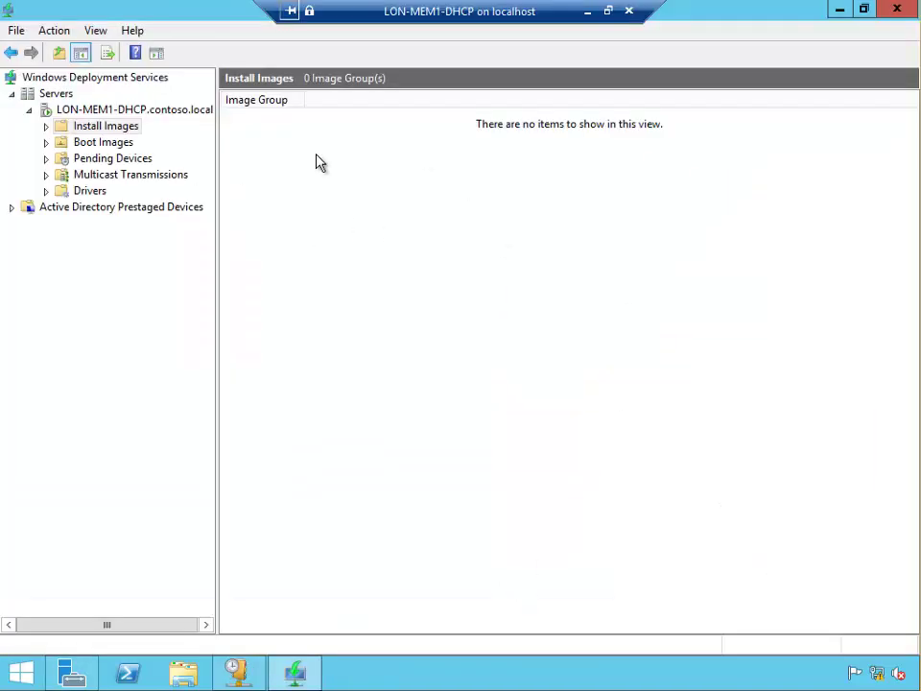
pyautogui.click(103, 143)
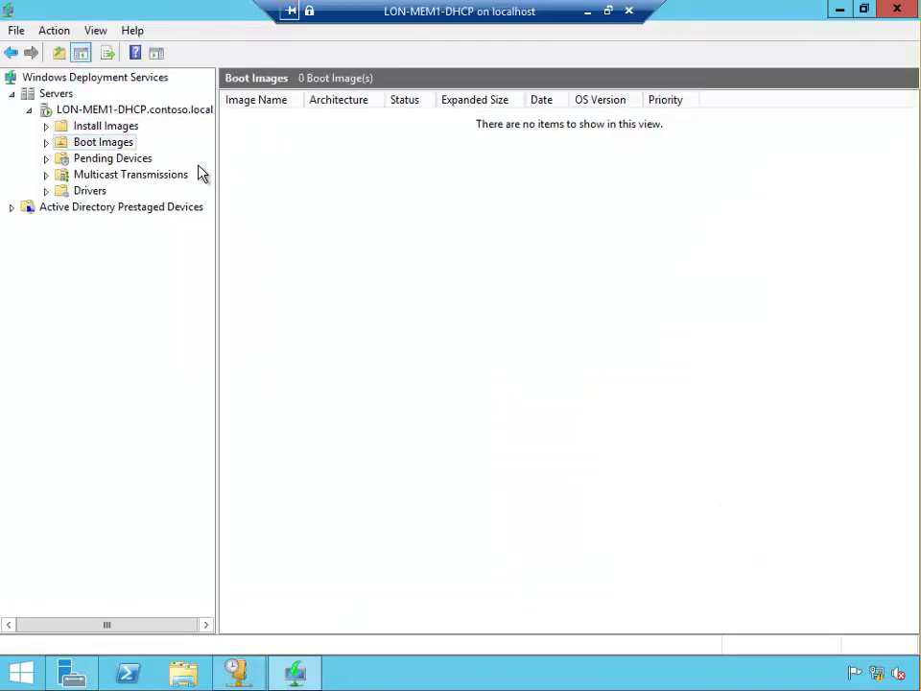
# Step: Start Add Boot Image and browse This PC to DVD Drive (D:)
pyautogui.rightClick(255, 148)
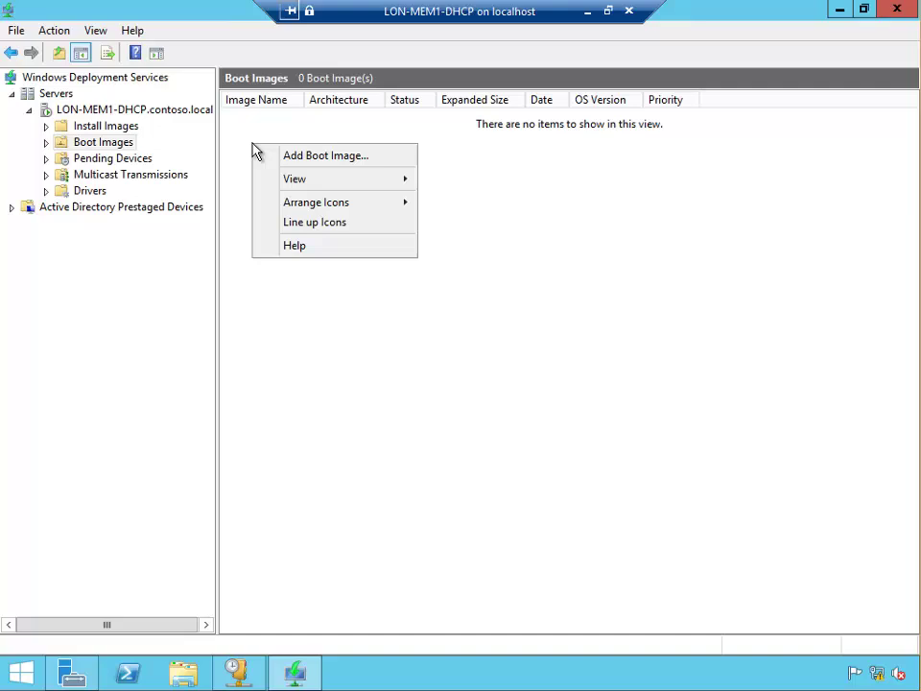
pyautogui.click(326, 156)
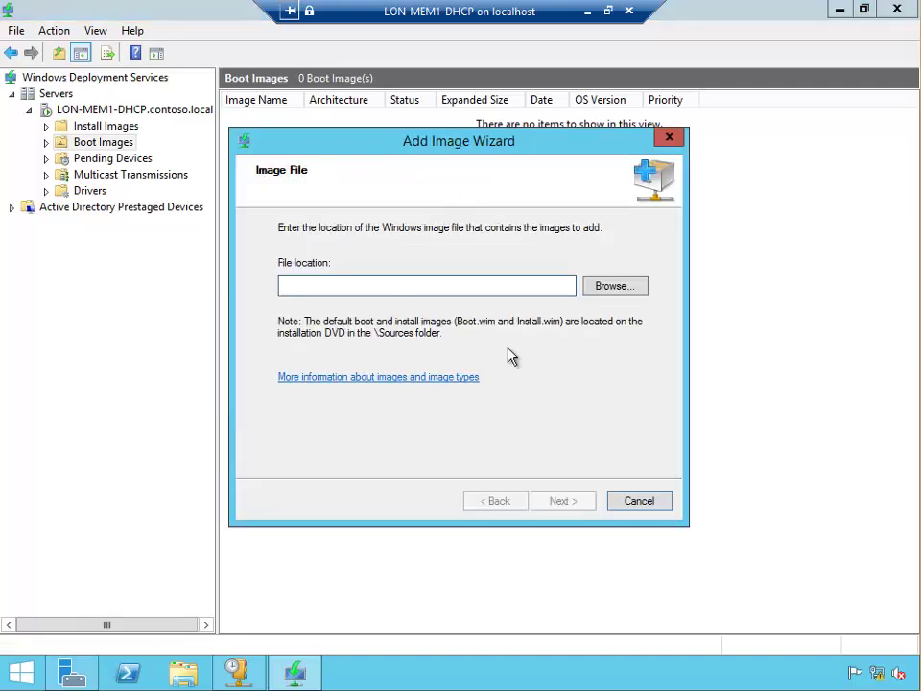
pyautogui.click(615, 288)
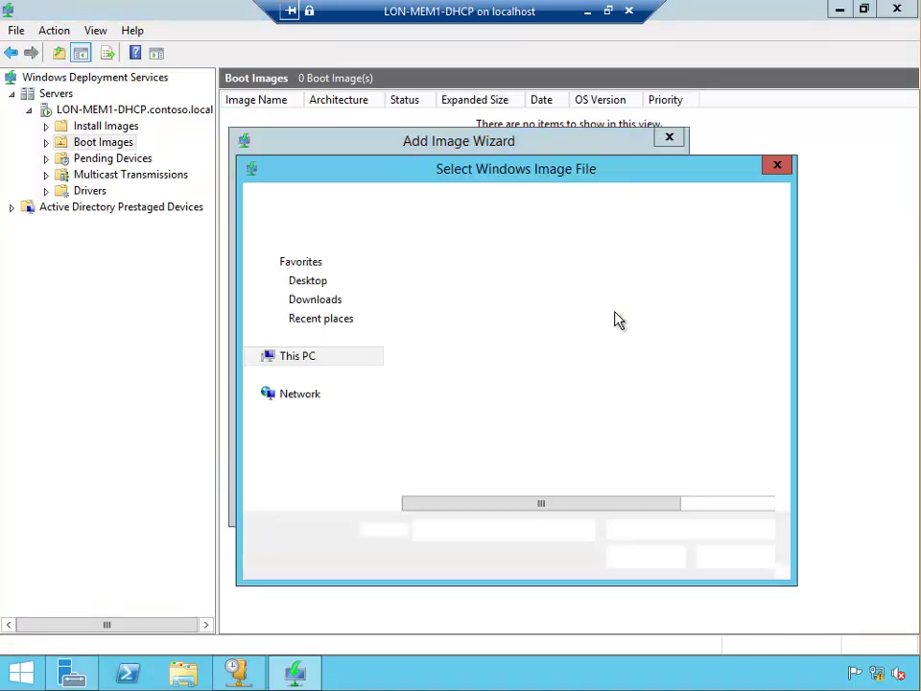
pyautogui.click(299, 358)
pyautogui.scroll(-3, 502, 476)
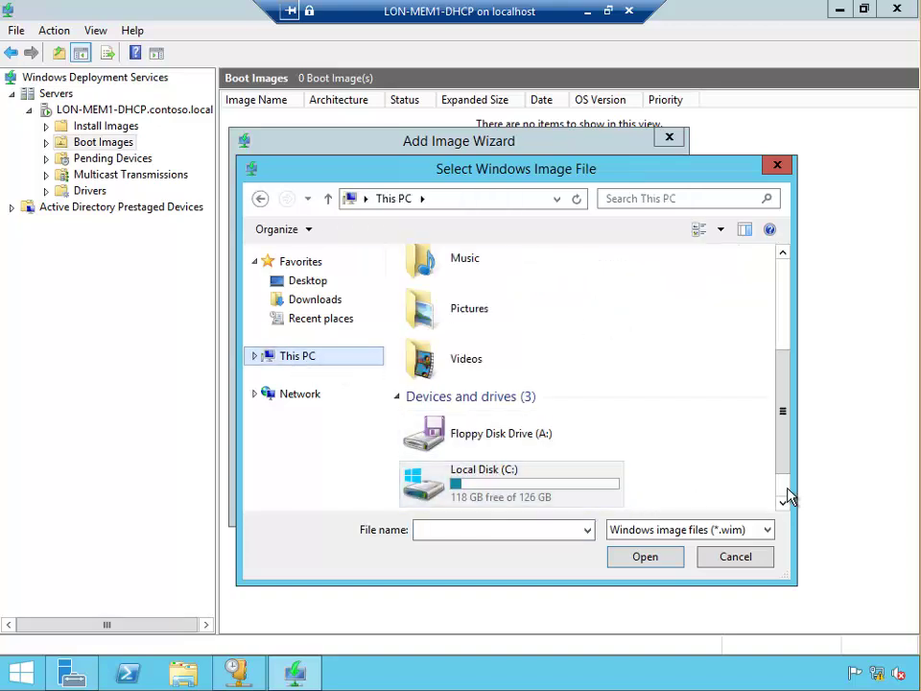
pyautogui.click(782, 500)
pyautogui.click(496, 499)
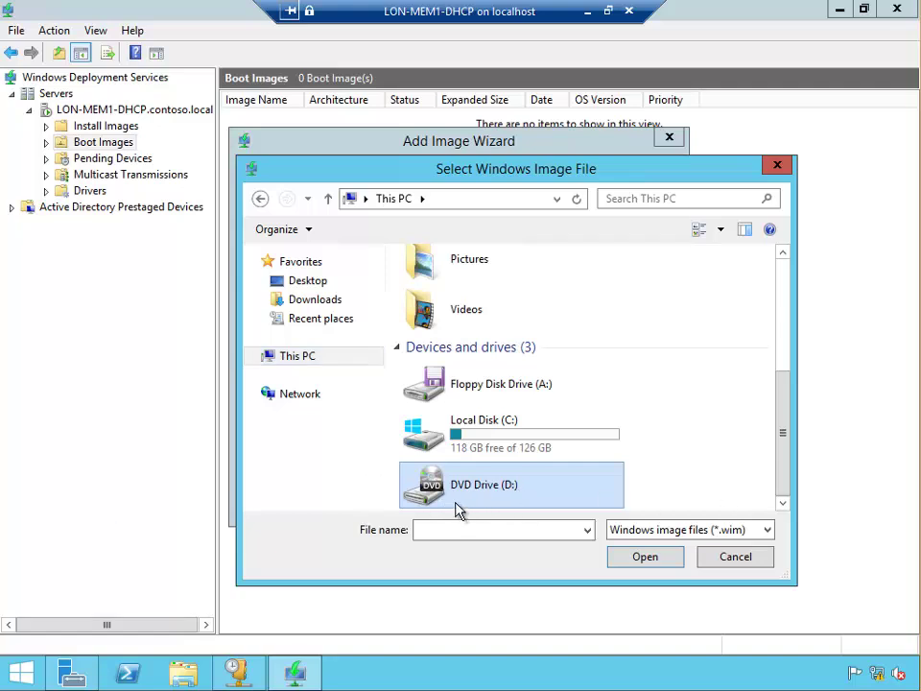
# Step: Load C:\ISO\windows 2012 R2 EVA.ISO into the LON-MEM1-DHCP virtual DVD drive
pyautogui.click(607, 10)
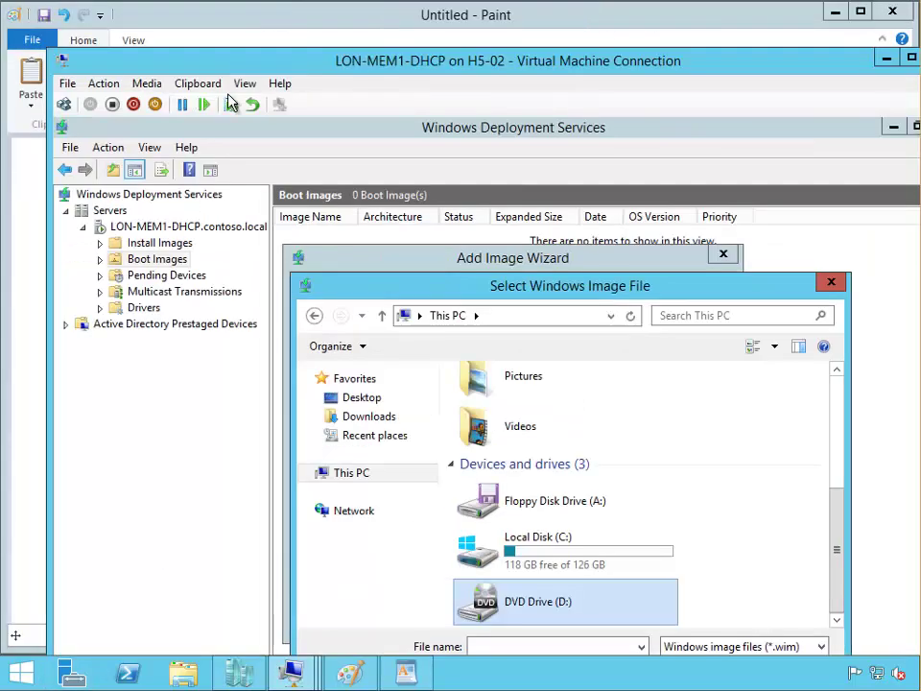
pyautogui.click(67, 85)
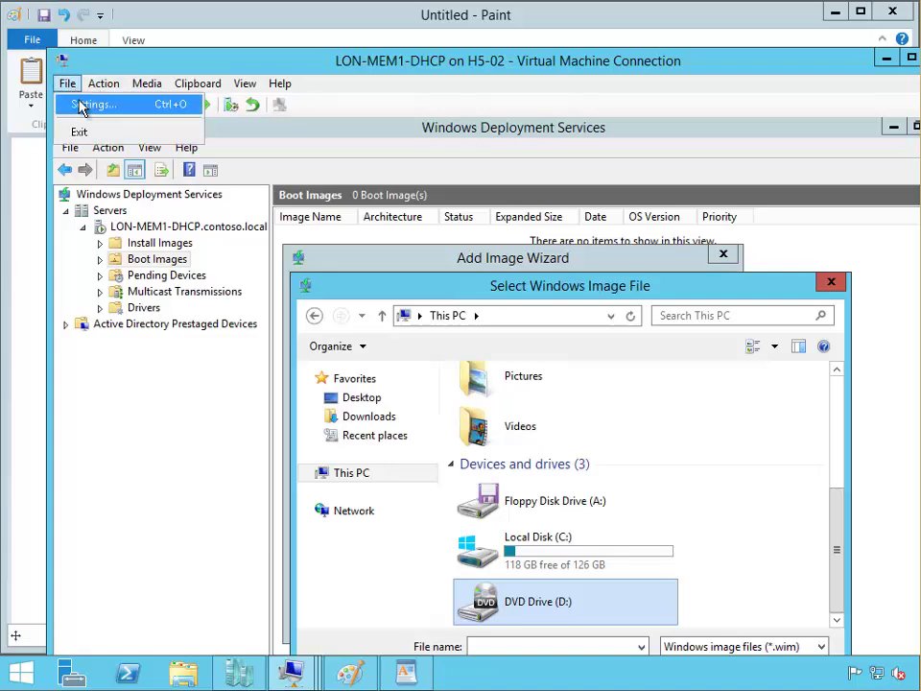
pyautogui.click(84, 105)
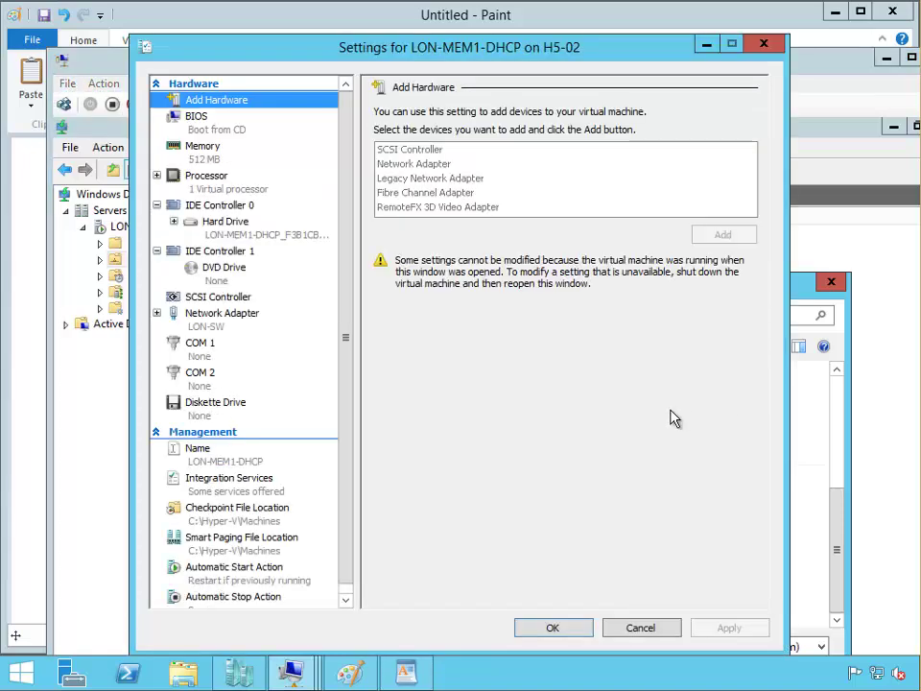
pyautogui.click(216, 278)
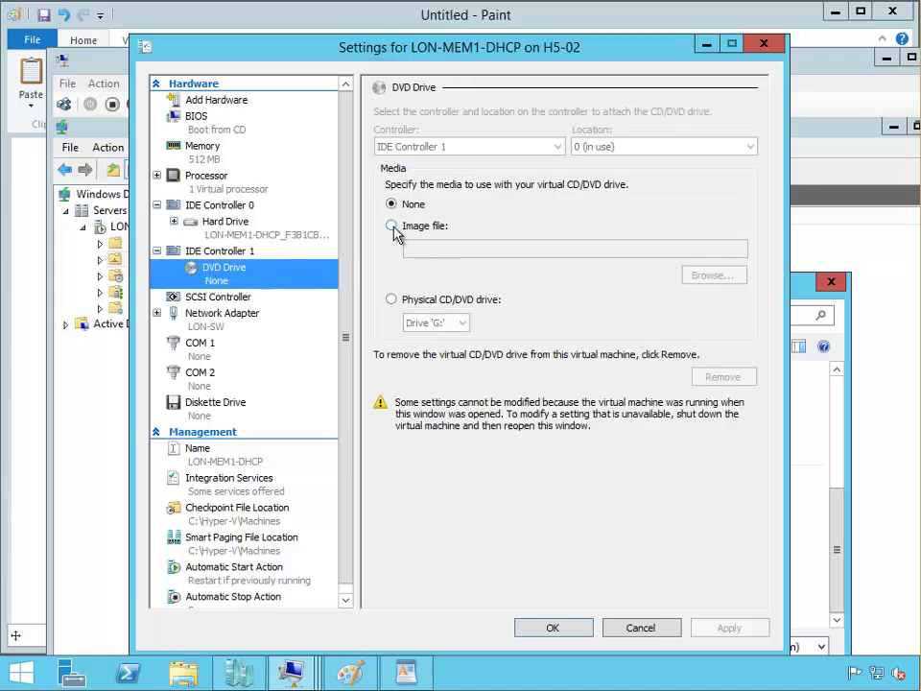
pyautogui.click(441, 230)
pyautogui.click(721, 280)
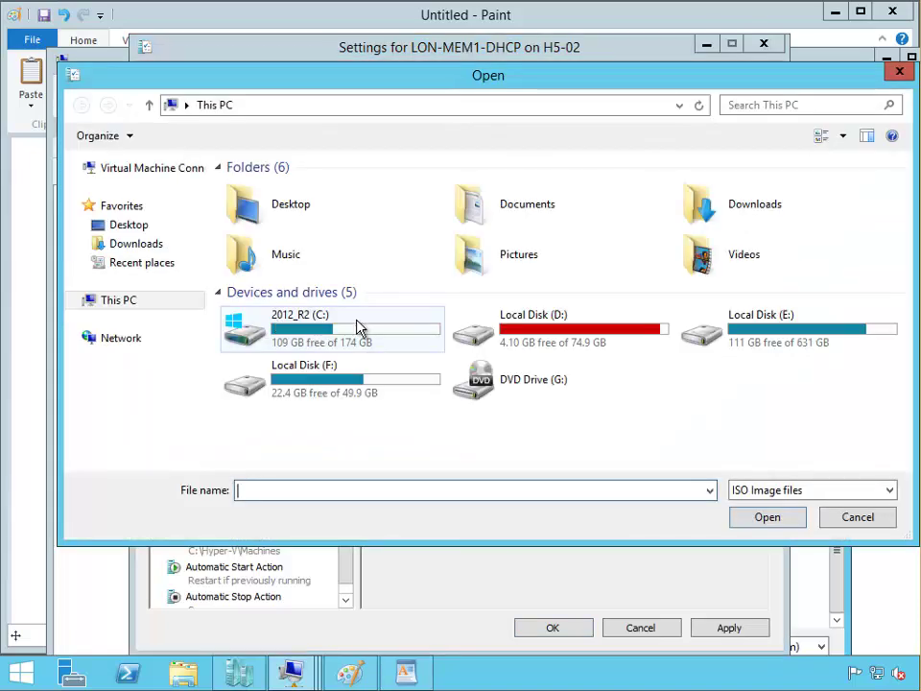
pyautogui.doubleClick(350, 334)
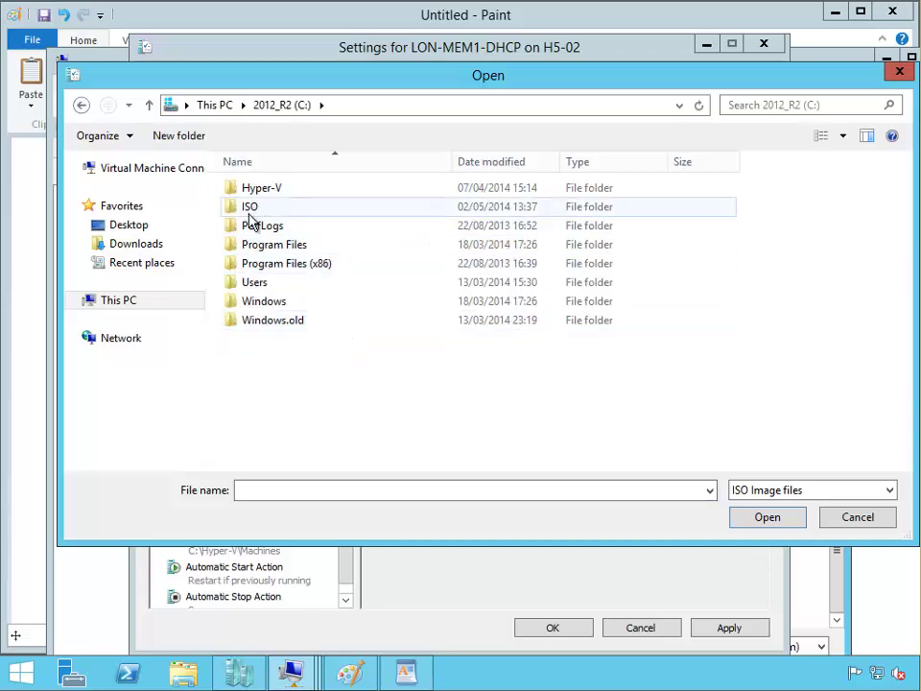
pyautogui.click(250, 219)
pyautogui.doubleClick(251, 218)
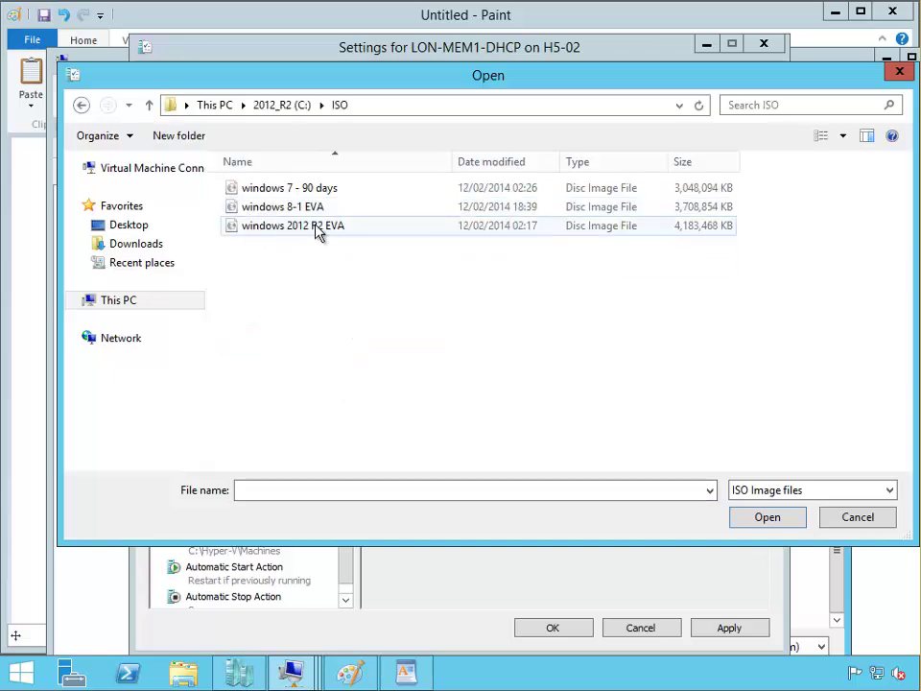
pyautogui.doubleClick(322, 230)
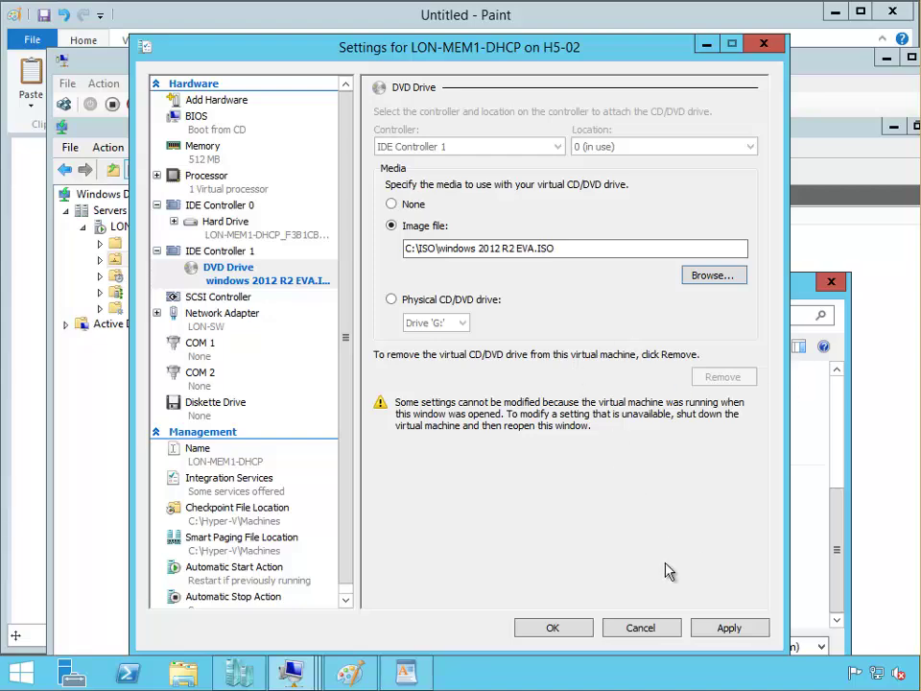
# Step: Apply the DVD drive settings, then pick D:\sources\boot.wim as the image file
pyautogui.click(556, 629)
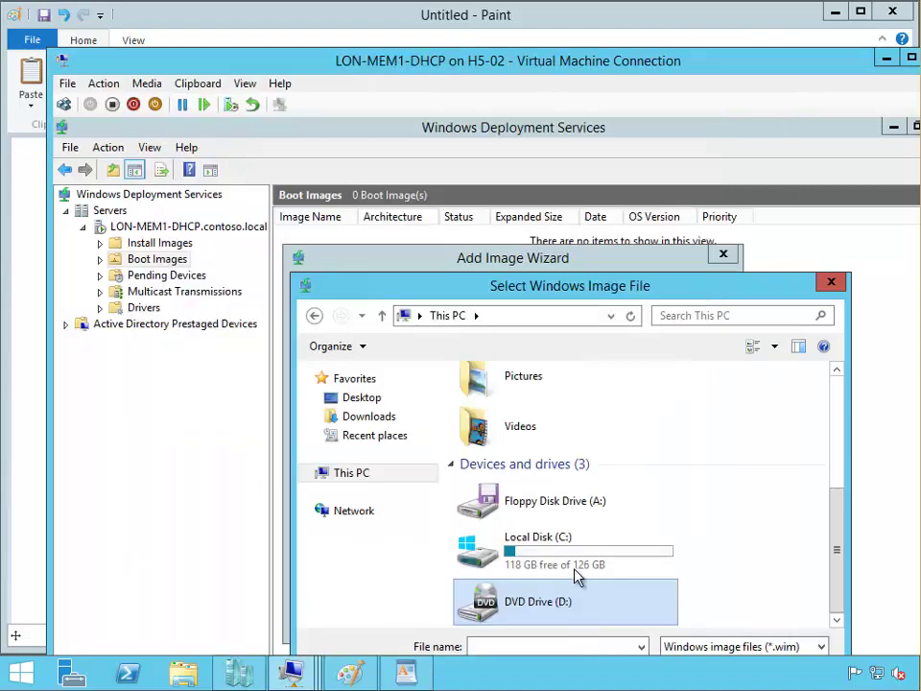
pyautogui.doubleClick(451, 63)
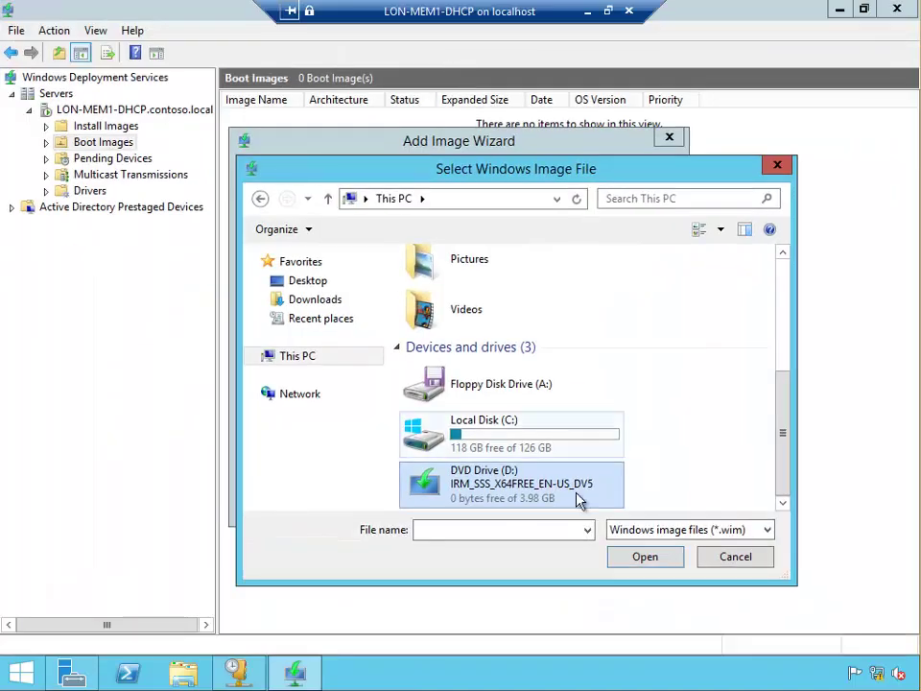
pyautogui.click(658, 560)
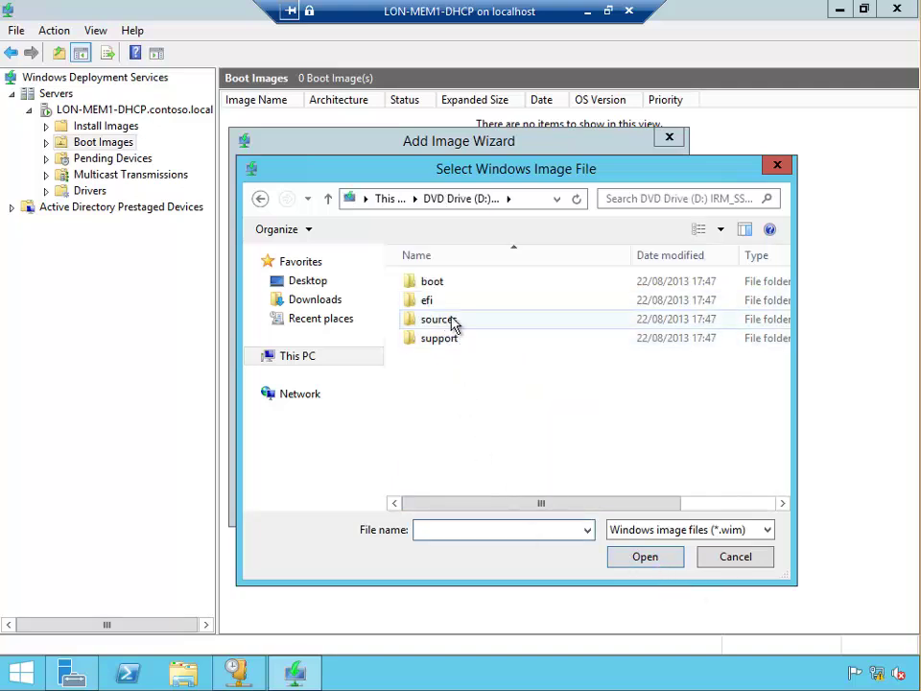
pyautogui.doubleClick(466, 324)
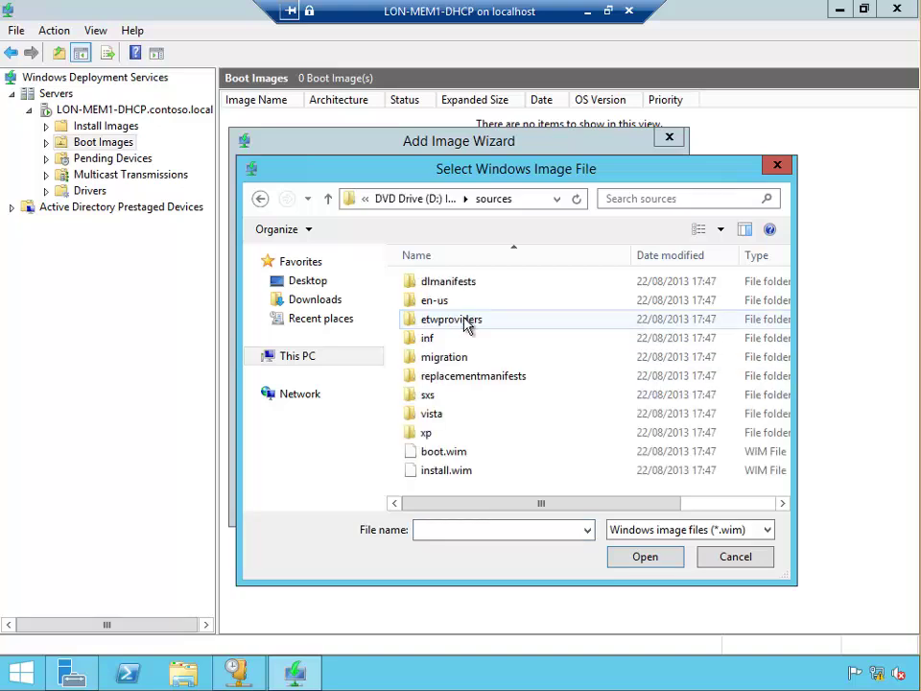
pyautogui.click(443, 451)
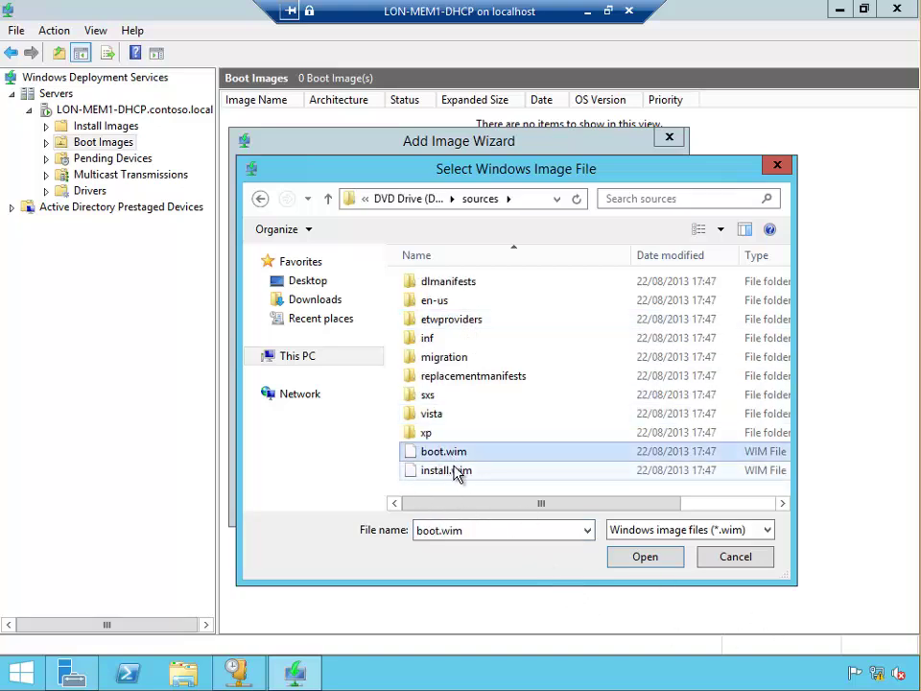
pyautogui.moveTo(464, 485)
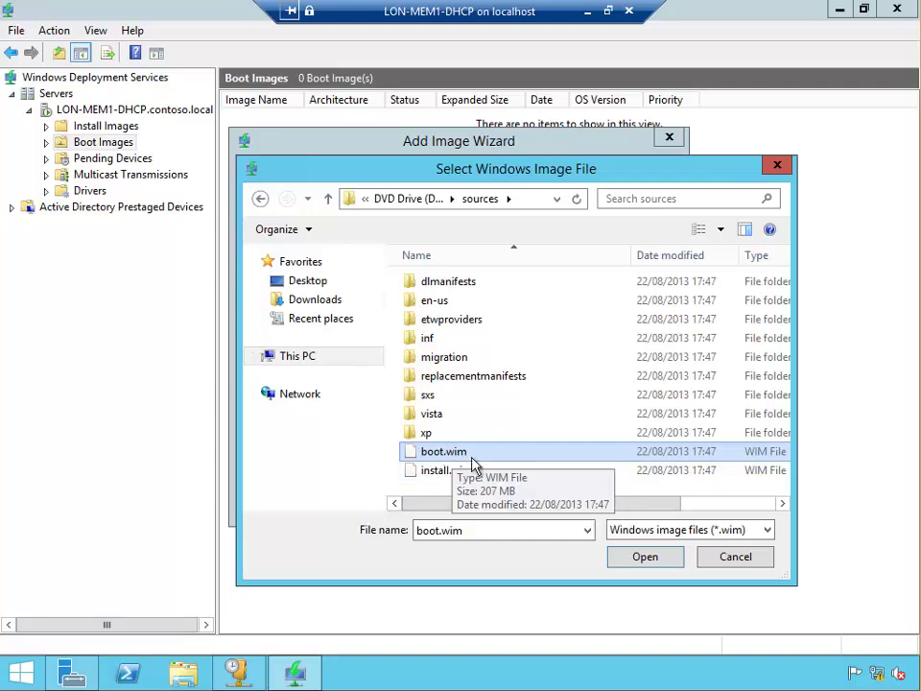
pyautogui.click(641, 561)
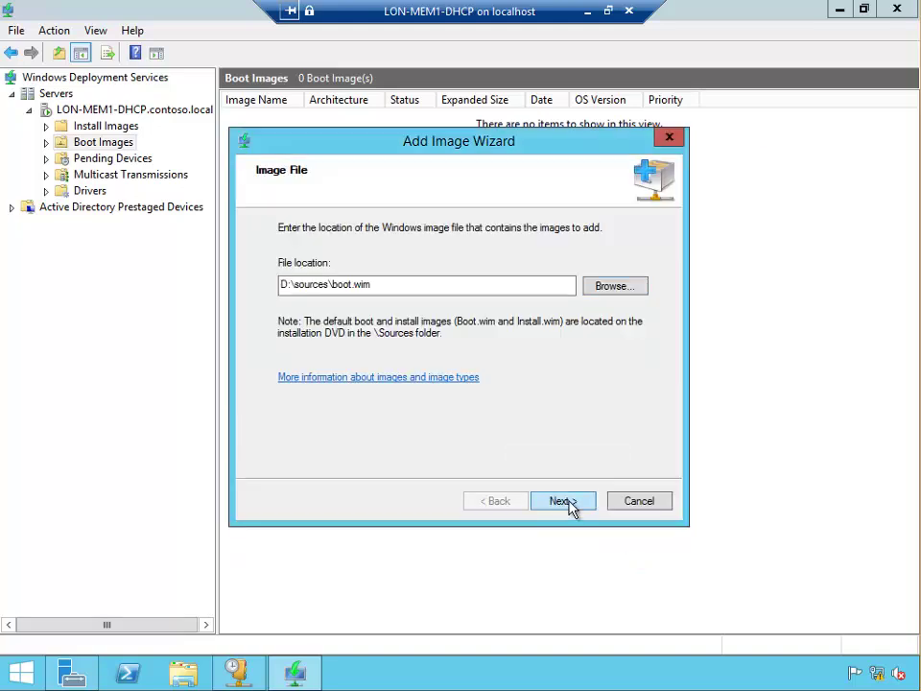
# Step: Set the image name and description to 'Microsoft Windows Setup BOOT IMAGE 2012R2 (x64)'
pyautogui.click(566, 501)
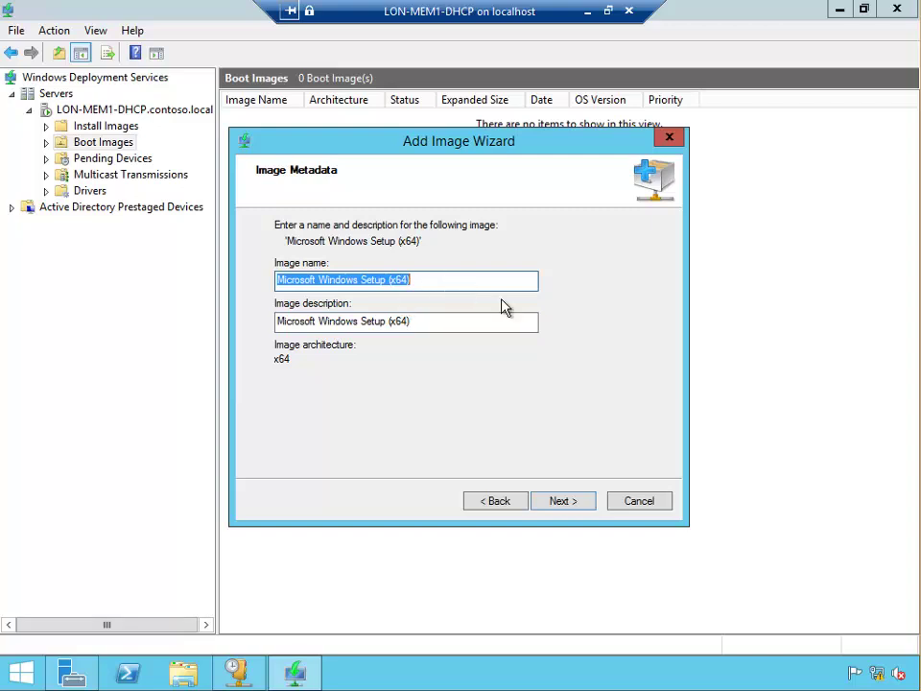
pyautogui.click(391, 281)
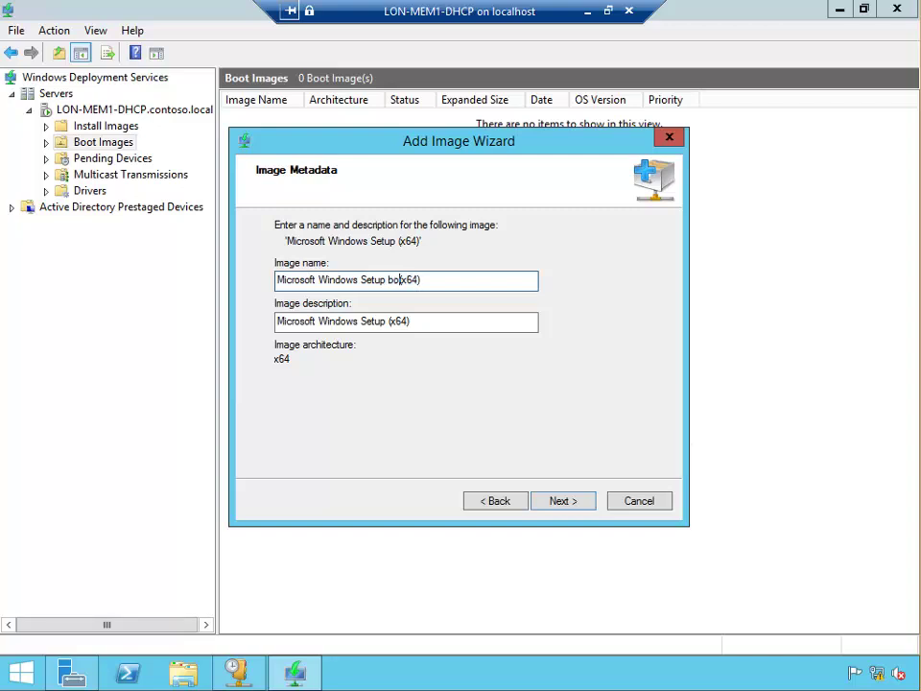
pyautogui.write('BOOT IMAGE')
pyautogui.hotkey('ctrl', 'shift', 'Left')
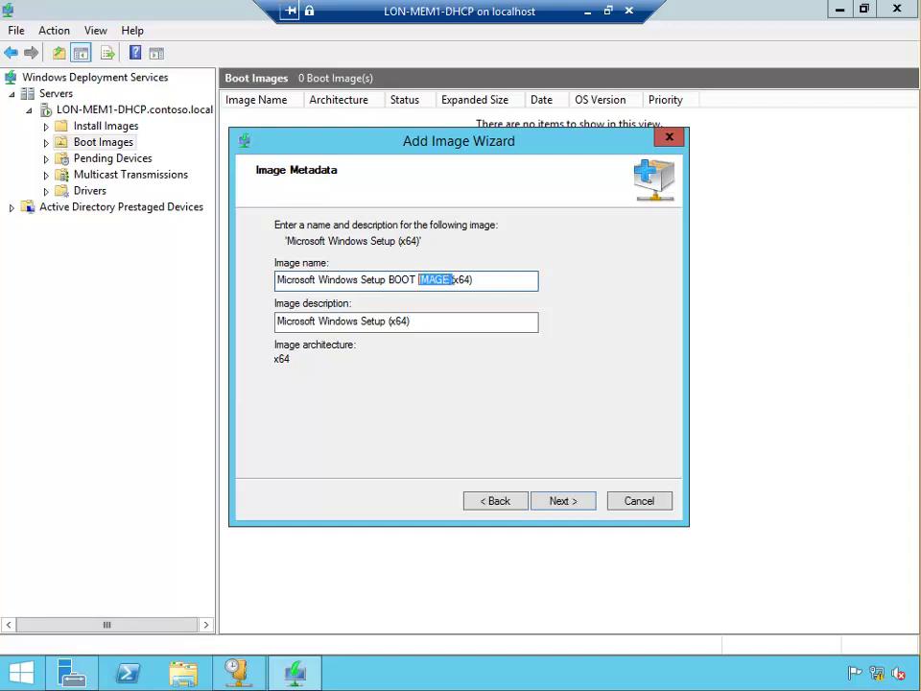
pyautogui.hotkey('ctrl', 'c')
pyautogui.click(388, 321)
pyautogui.hotkey('ctrl', 'v')
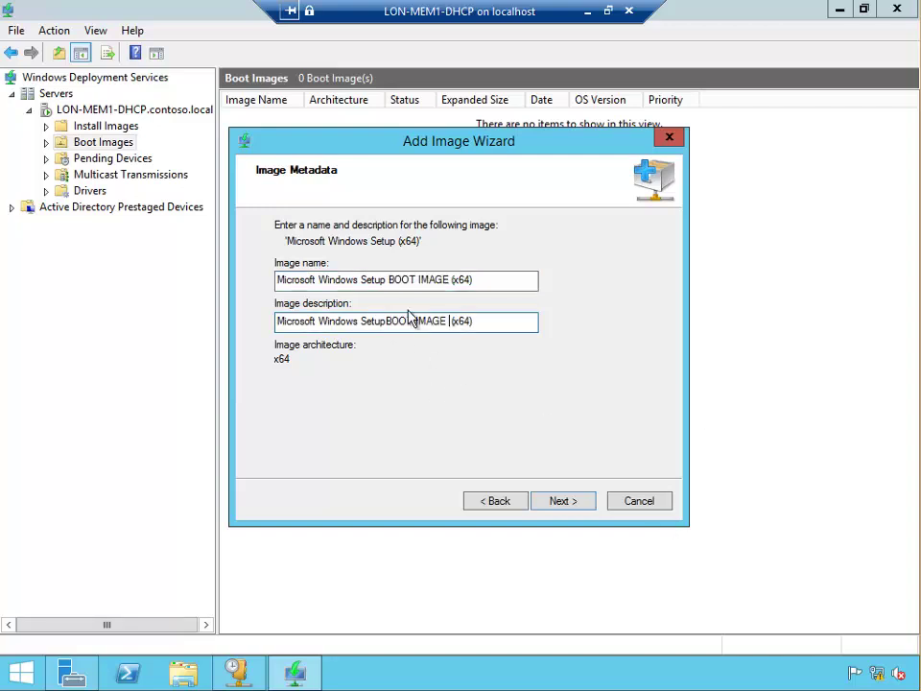
pyautogui.write('IMAGE')
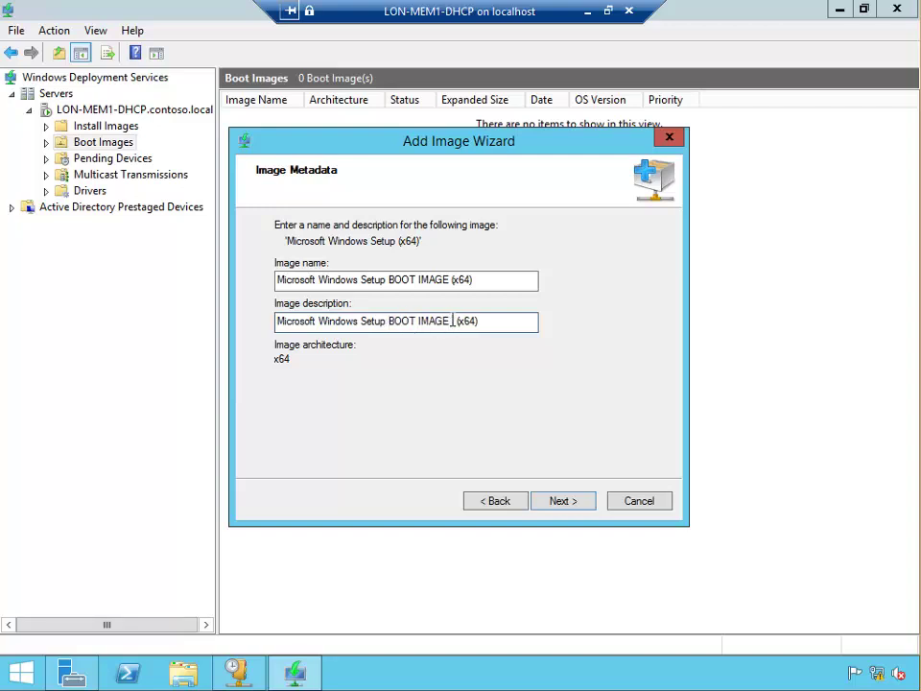
pyautogui.write(' 2012')
pyautogui.hotkey('shift', 'Left')
pyautogui.hotkey('shift', 'Left')
pyautogui.hotkey('shift', 'Left')
pyautogui.hotkey('shift', 'Left')
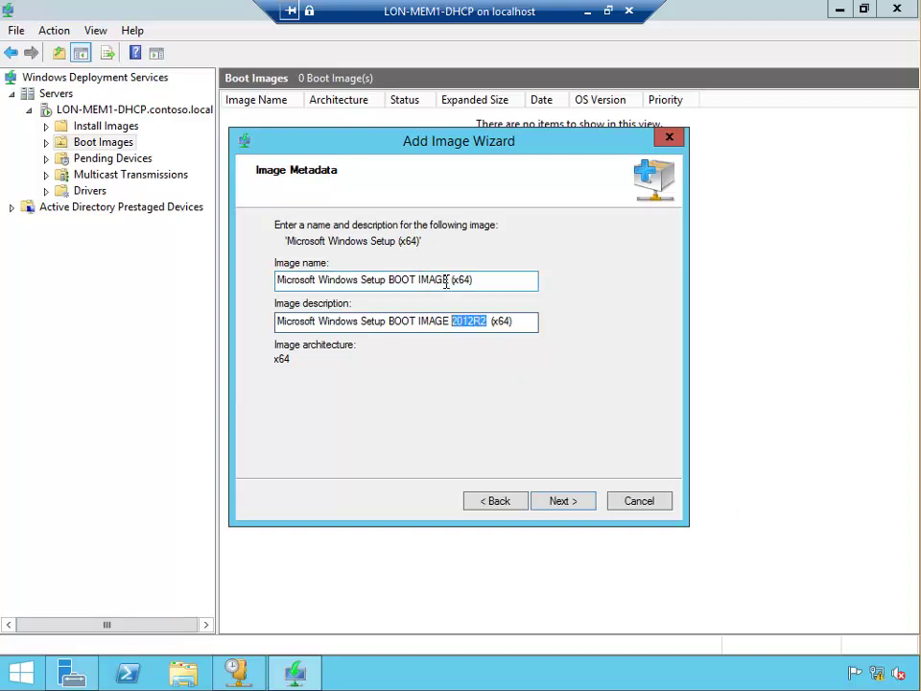
pyautogui.click(450, 280)
pyautogui.hotkey('ctrl', 'v')
# Step: Proceed past the Summary to add the 2012R2 x64 boot image to the server
pyautogui.click(564, 501)
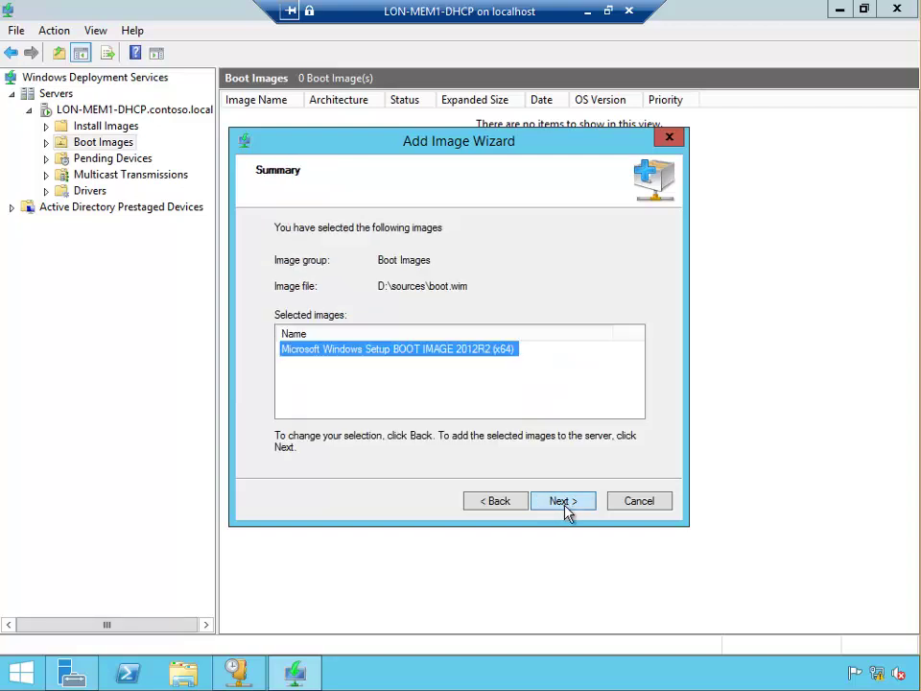
pyautogui.click(565, 503)
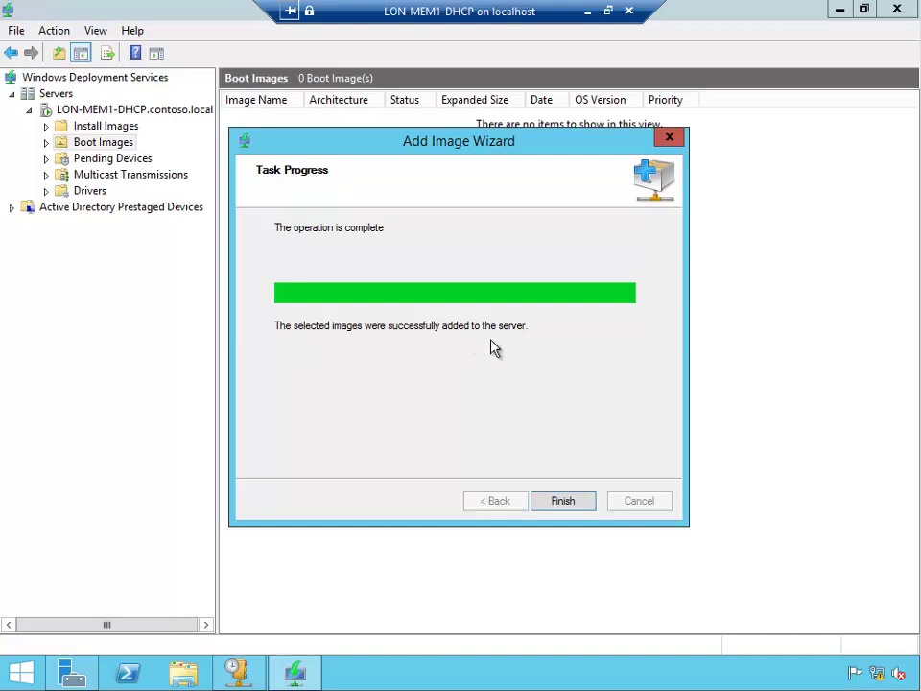
# Step: Finish the wizard, widen Image Name to show the full 2012R2 name, and minimize the session
pyautogui.click(562, 500)
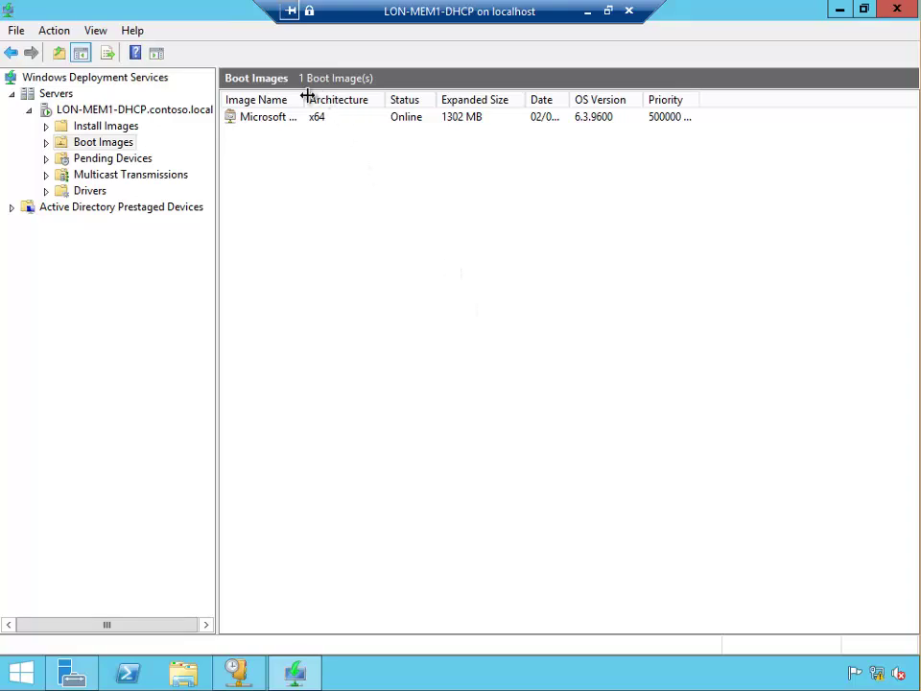
pyautogui.moveTo(307, 94); pyautogui.dragTo(464, 93)
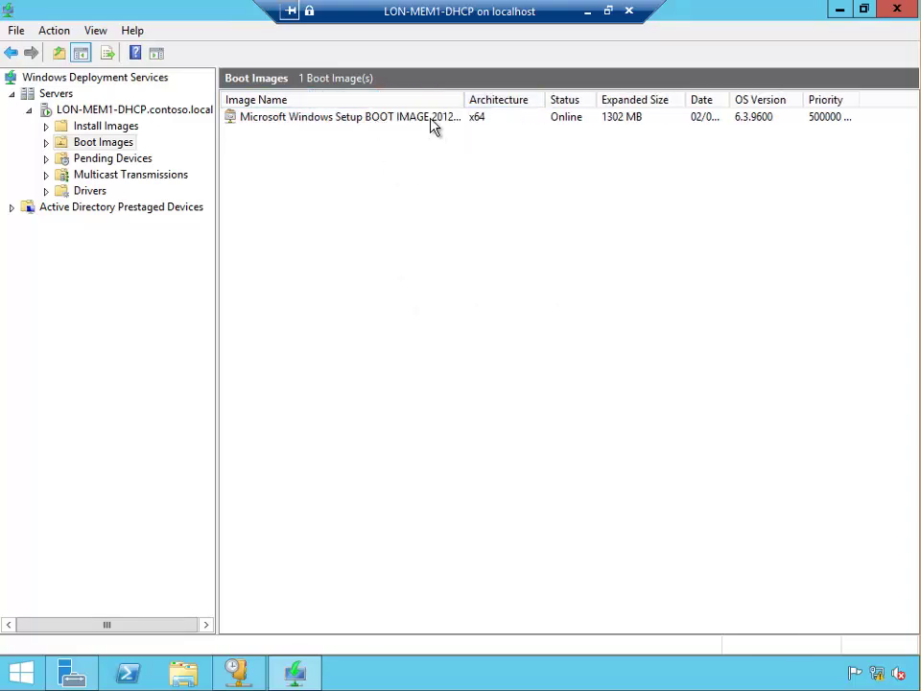
pyautogui.doubleClick(466, 100)
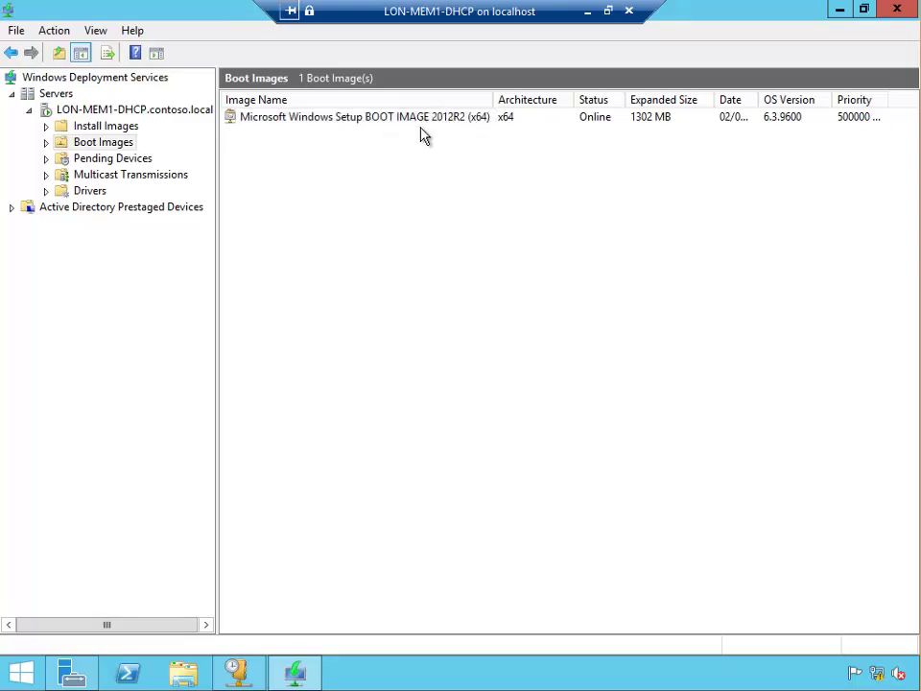
pyautogui.click(589, 12)
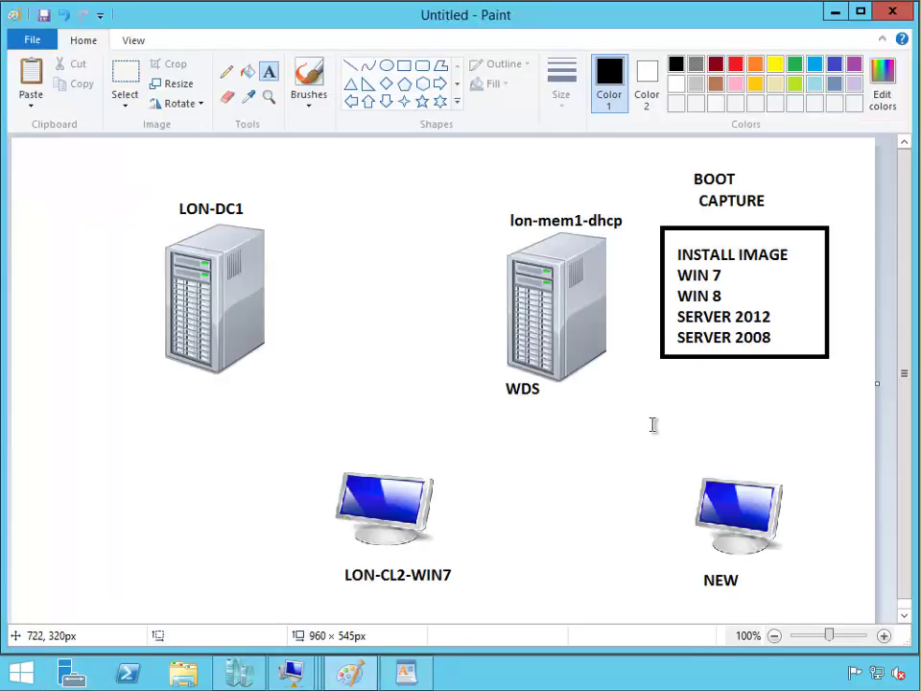
# Step: Align the CAPTURE label under BOOT in Paint, then return to the LON-MEM1-DHCP session
pyautogui.click(132, 77)
pyautogui.moveTo(654, 443); pyautogui.dragTo(851, 608)
pyautogui.moveTo(681, 162); pyautogui.dragTo(757, 189)
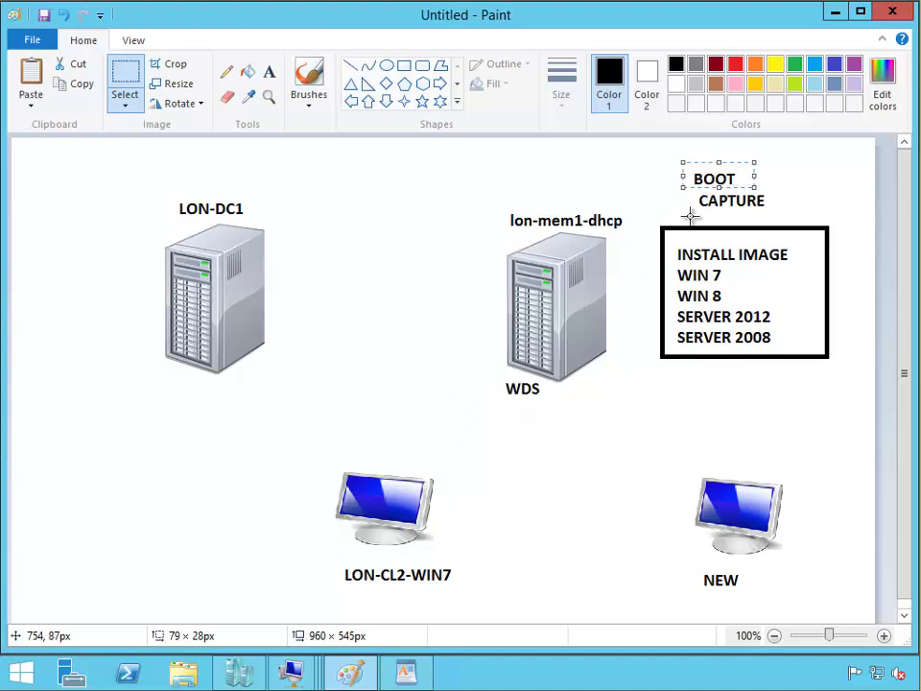
pyautogui.moveTo(690, 218); pyautogui.dragTo(790, 189)
pyautogui.moveTo(726, 191); pyautogui.dragTo(734, 197)
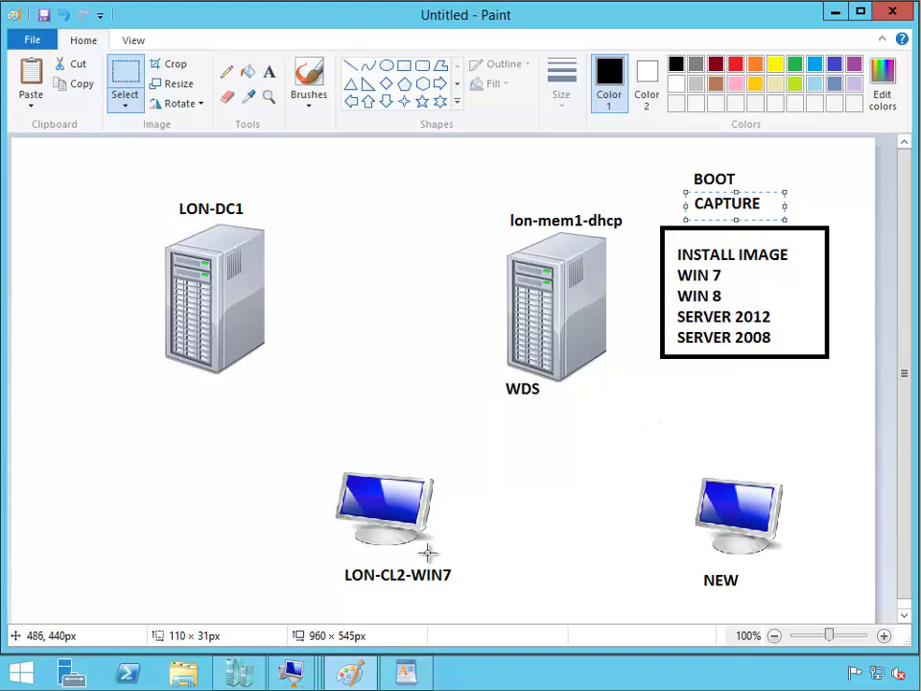
pyautogui.click(309, 679)
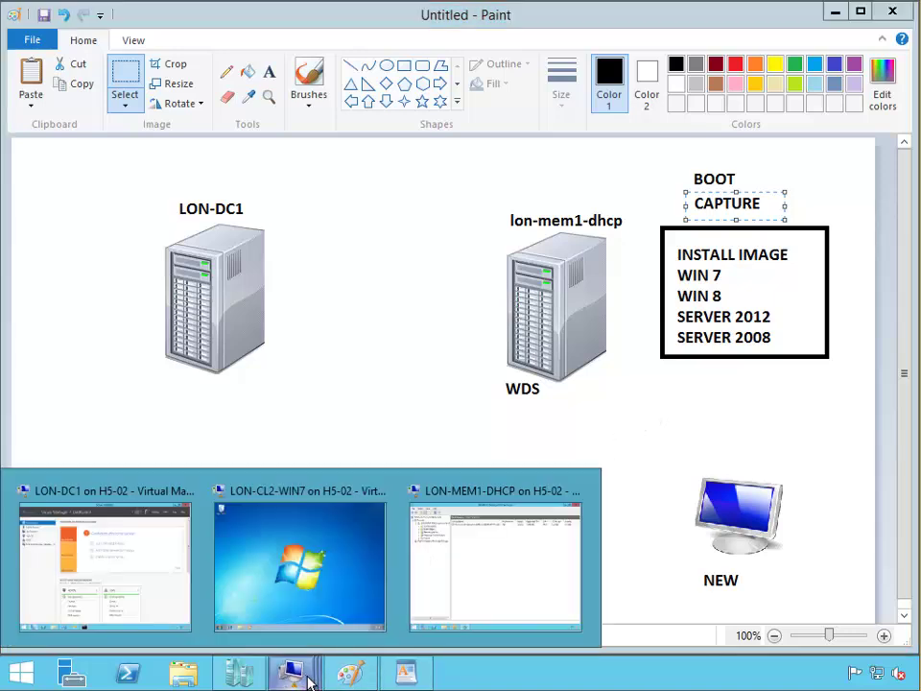
pyautogui.click(477, 590)
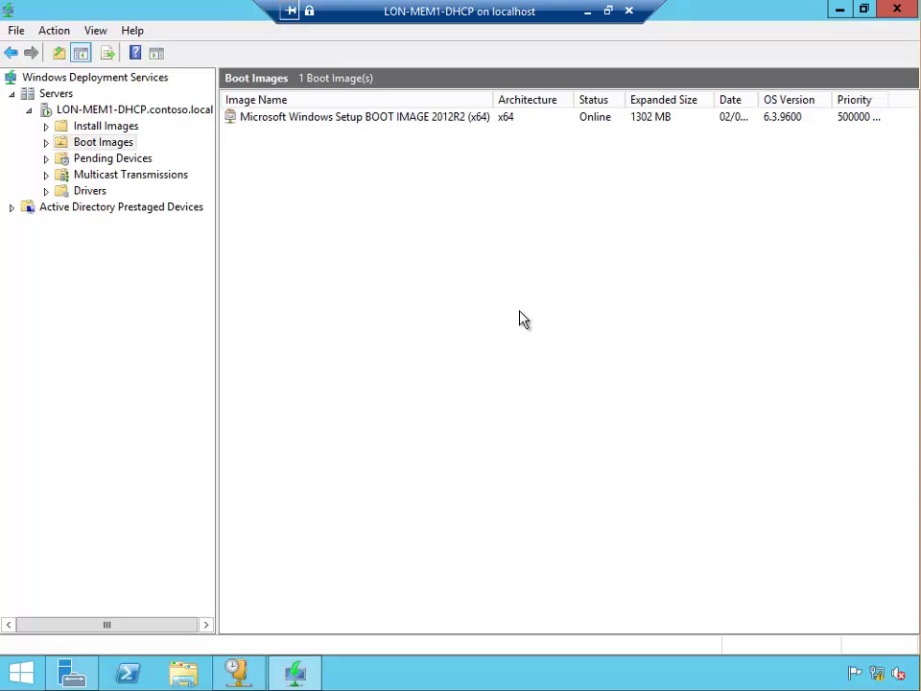
# Step: Review the 2012R2 boot image's properties, then reopen its context menu
pyautogui.rightClick(305, 127)
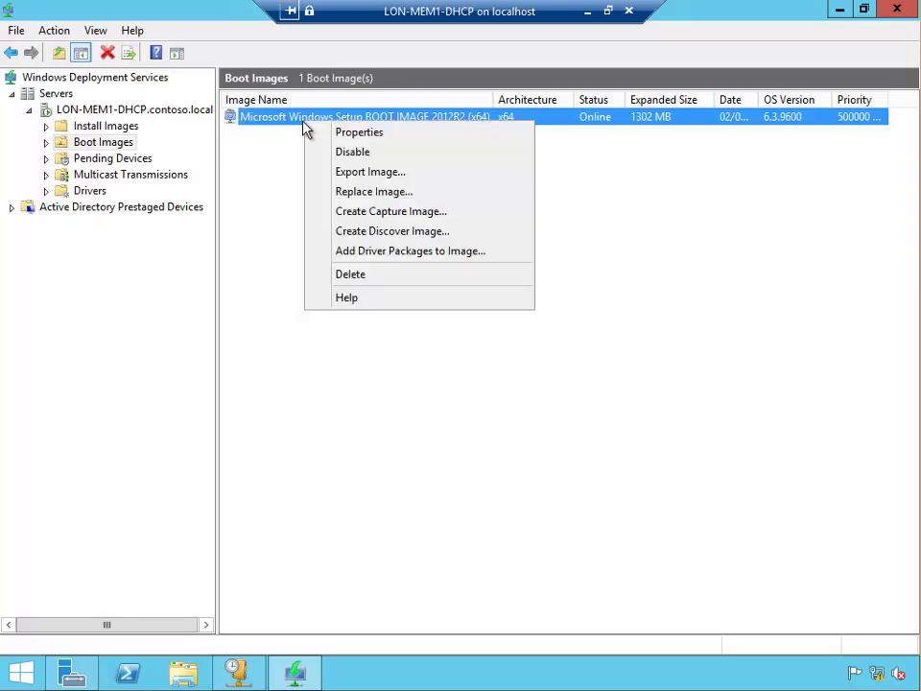
pyautogui.click(411, 137)
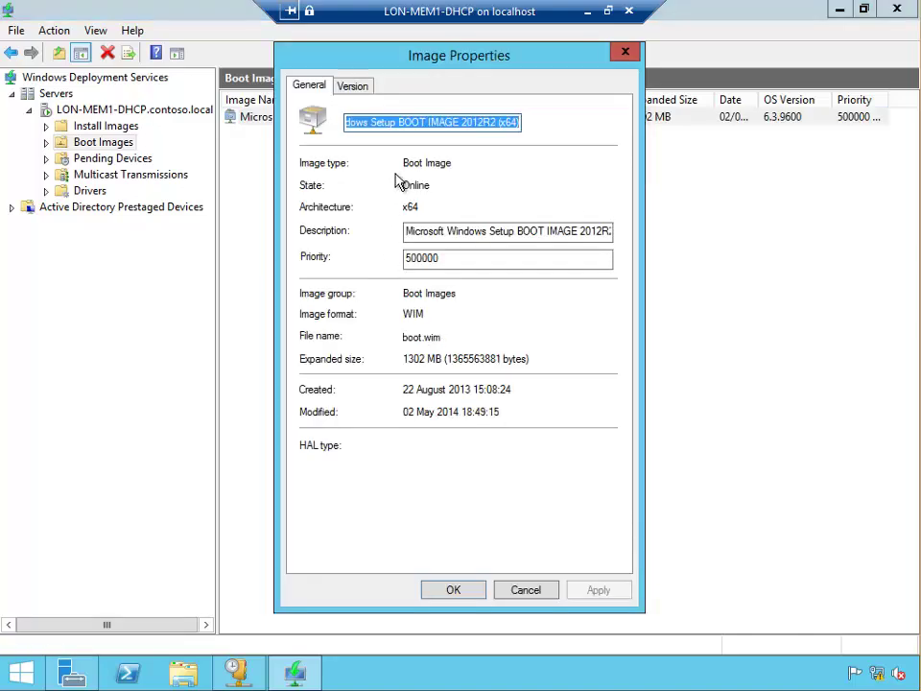
pyautogui.click(543, 591)
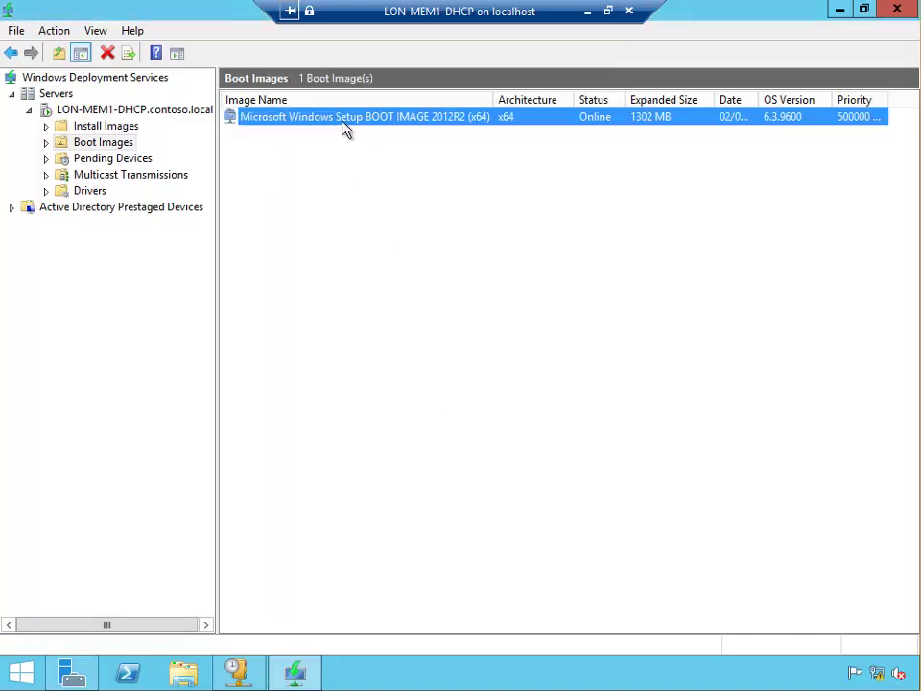
pyautogui.rightClick(349, 123)
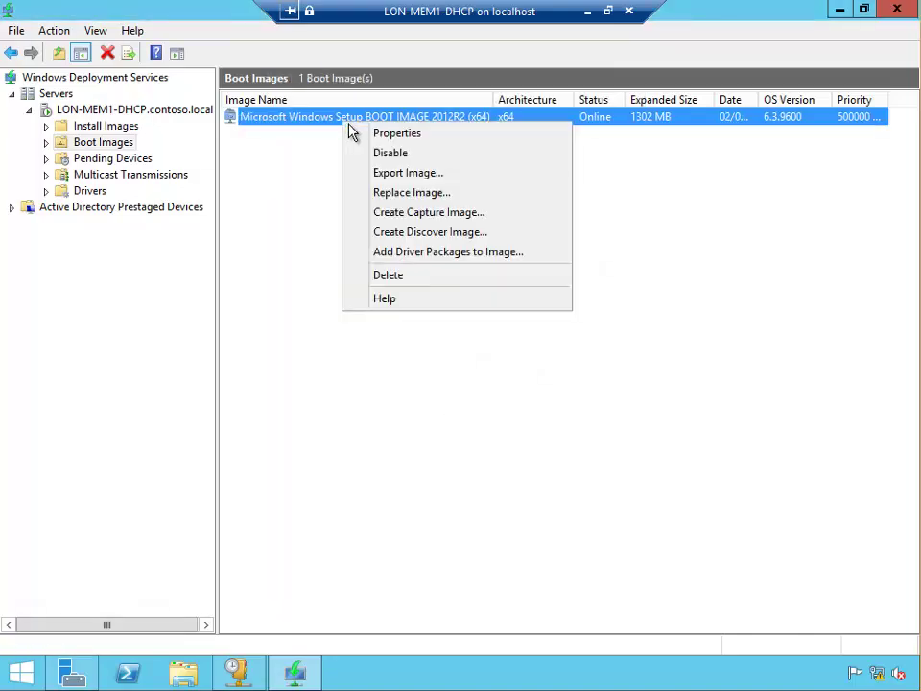
# Step: Start a capture image from the boot image, named and described CAPTURE IMAGE
pyautogui.click(426, 217)
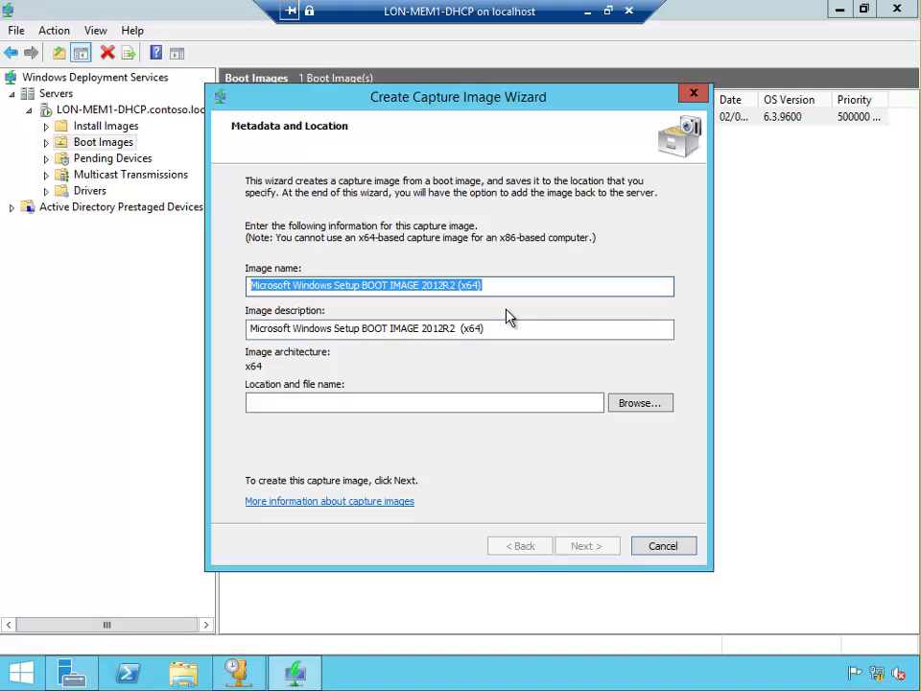
pyautogui.write('c')
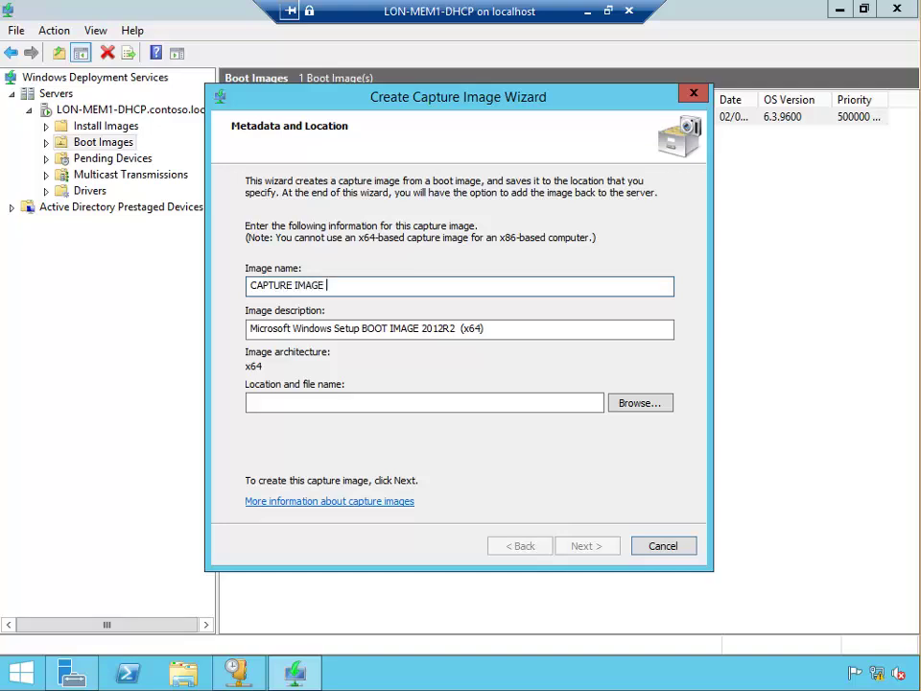
pyautogui.hotkey('ctrl', 'a')
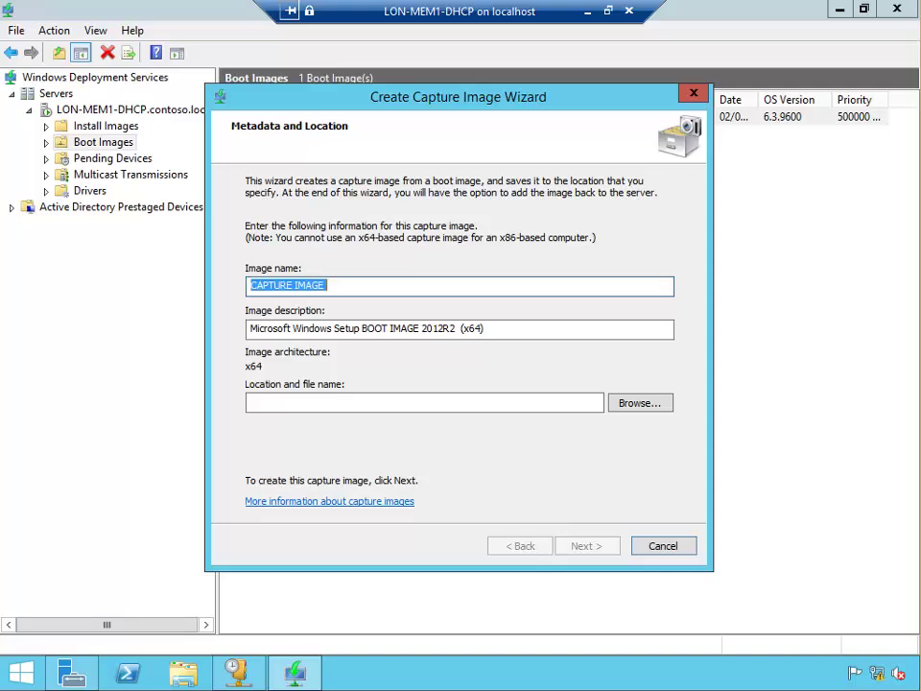
pyautogui.hotkey('ctrl', 'c')
pyautogui.click(495, 328)
pyautogui.hotkey('ctrl', 'a')
pyautogui.hotkey('ctrl', 'v')
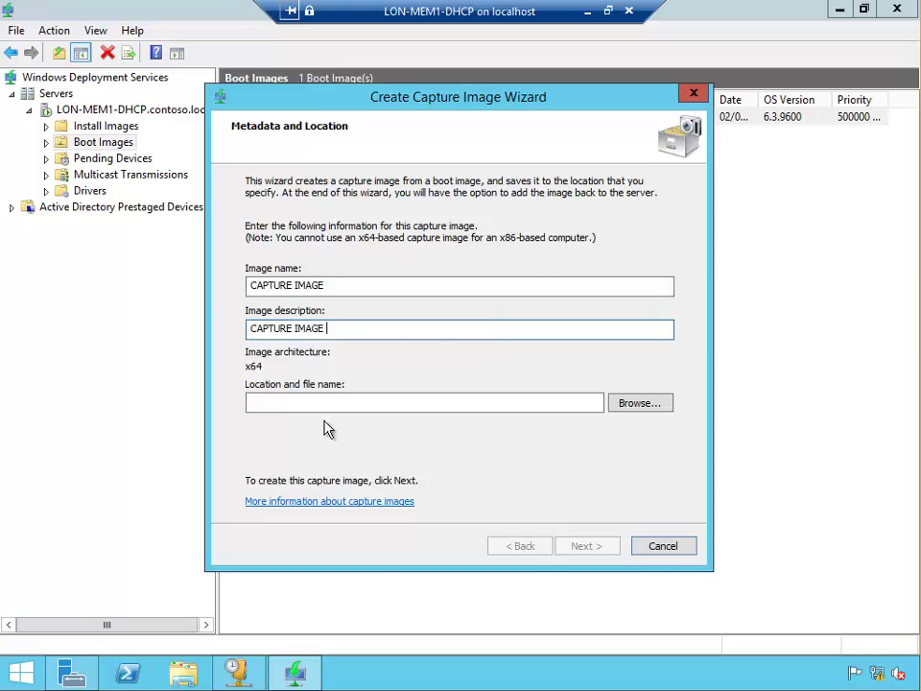
# Step: Set the capture image file location to Desktop\CAPTURE IMAGE.wim
pyautogui.click(651, 408)
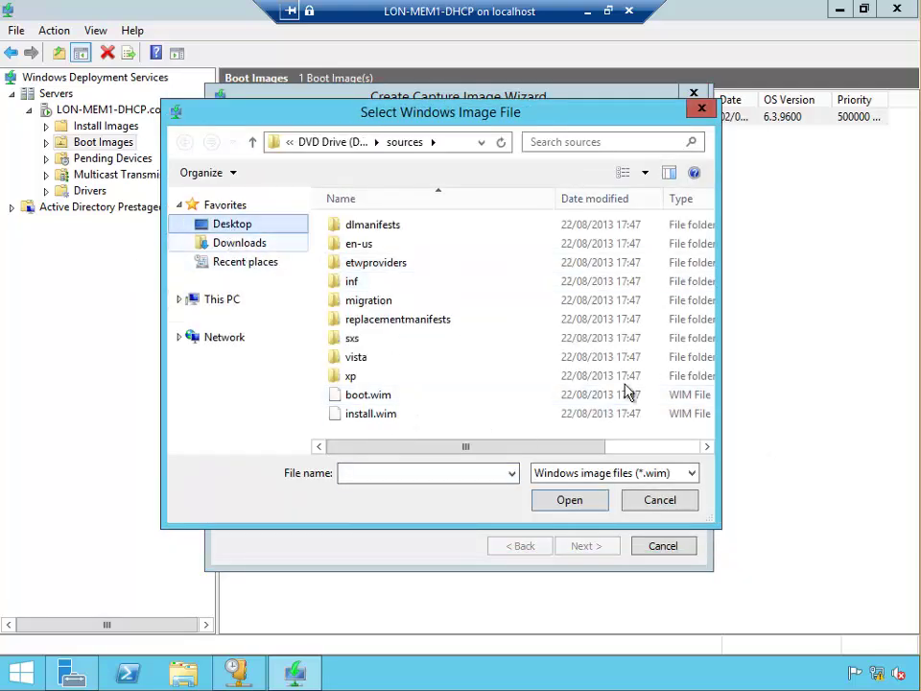
pyautogui.click(233, 225)
pyautogui.click(572, 505)
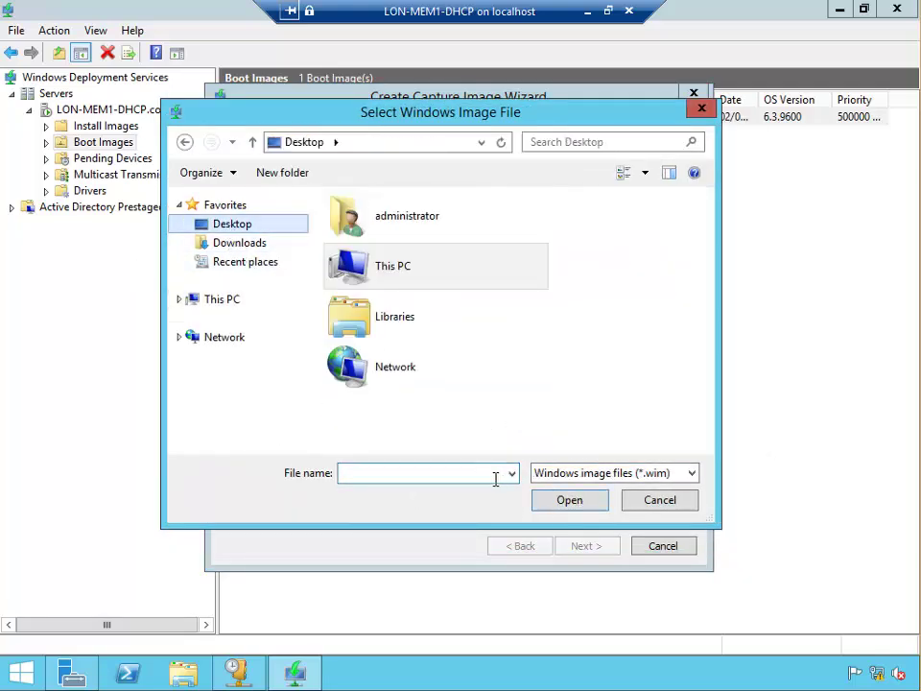
pyautogui.click(416, 474)
pyautogui.write('CAPTURE IMAGE')
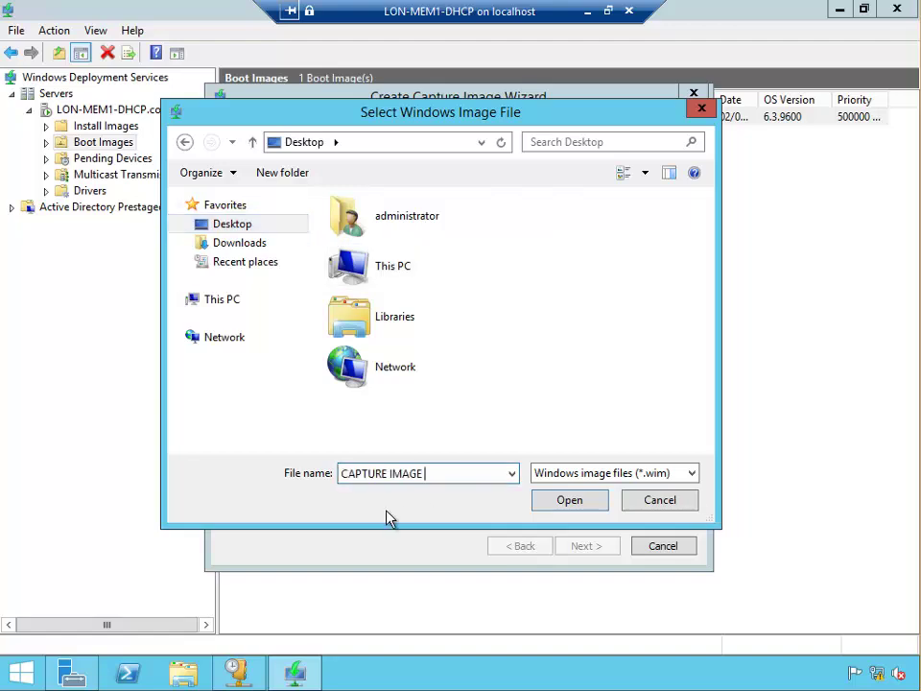
pyautogui.click(567, 501)
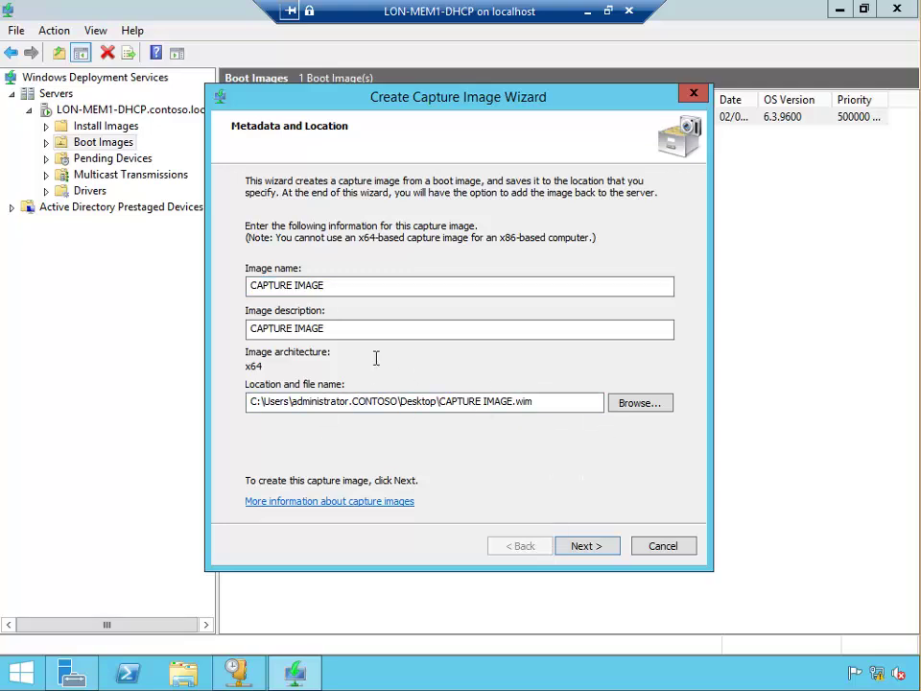
# Step: Create the capture image and finish the wizard without adding it to the server
pyautogui.click(585, 546)
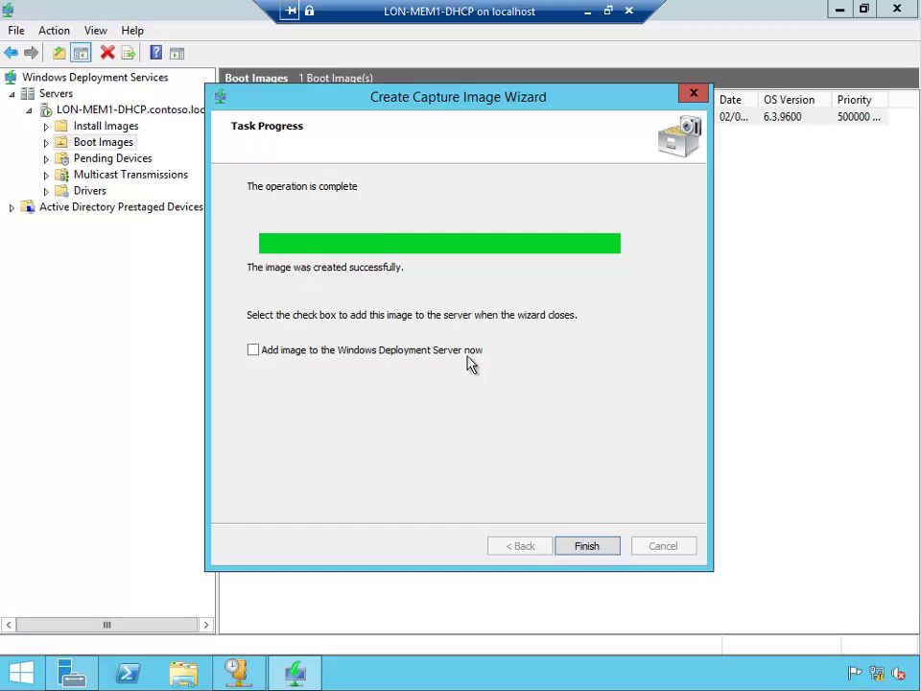
pyautogui.click(588, 546)
pyautogui.click(450, 247)
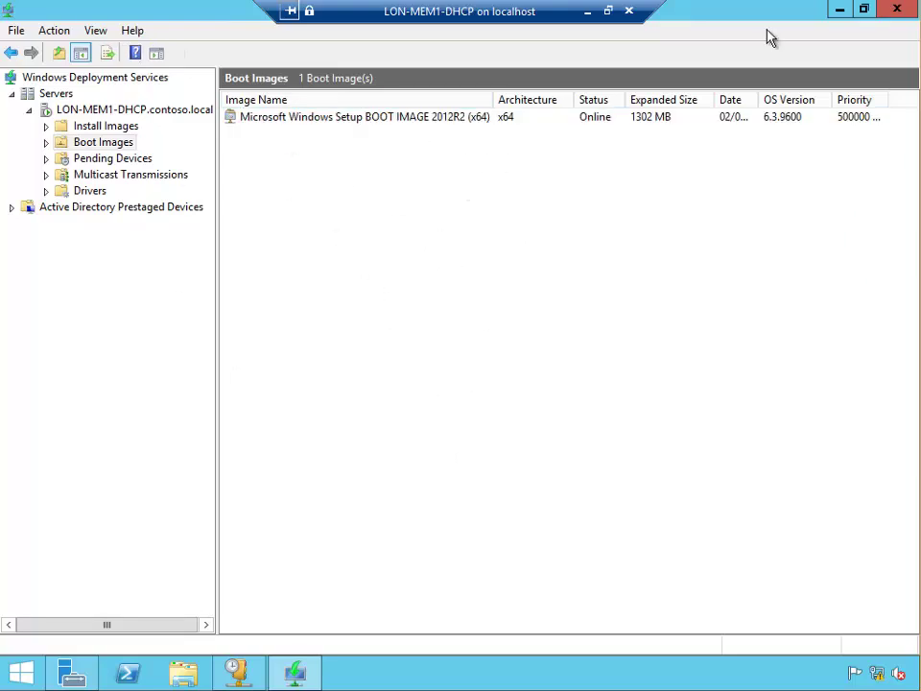
# Step: Confirm CAPTURE IMAGE.wim is on the desktop, then bring the deployment console back
pyautogui.click(838, 17)
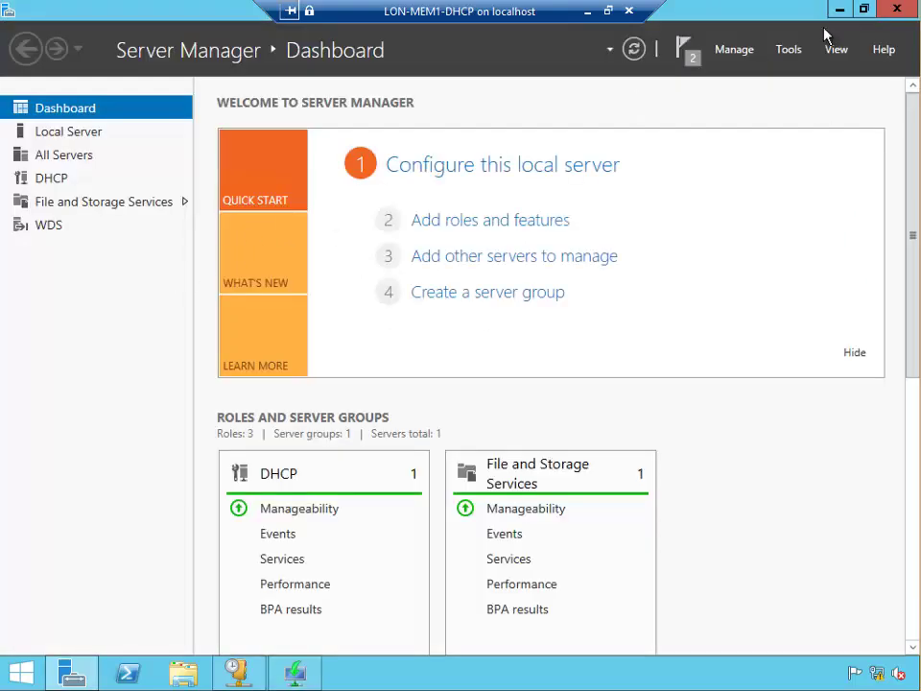
pyautogui.click(833, 14)
pyautogui.click(33, 153)
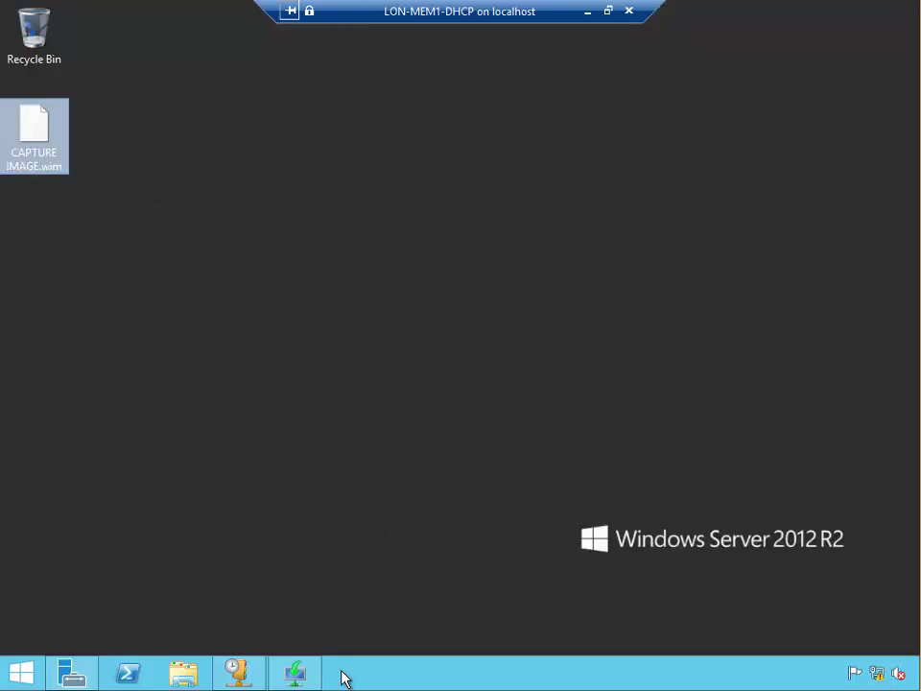
pyautogui.click(299, 674)
# Step: Add Desktop\CAPTURE IMAGE.wim as a boot image named CAPTURE IMAGE and check both entries
pyautogui.rightClick(365, 235)
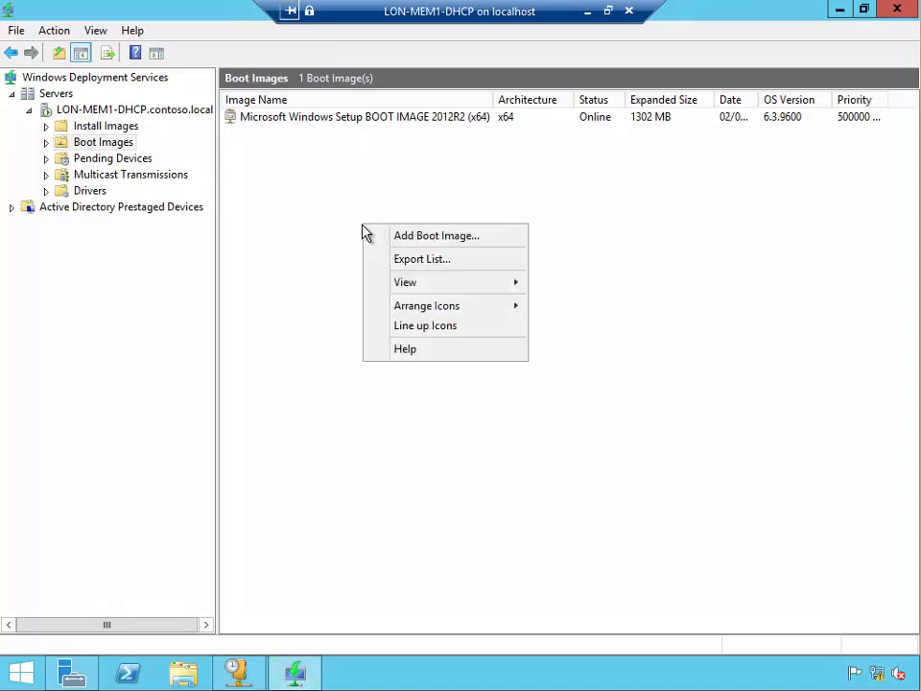
pyautogui.click(431, 238)
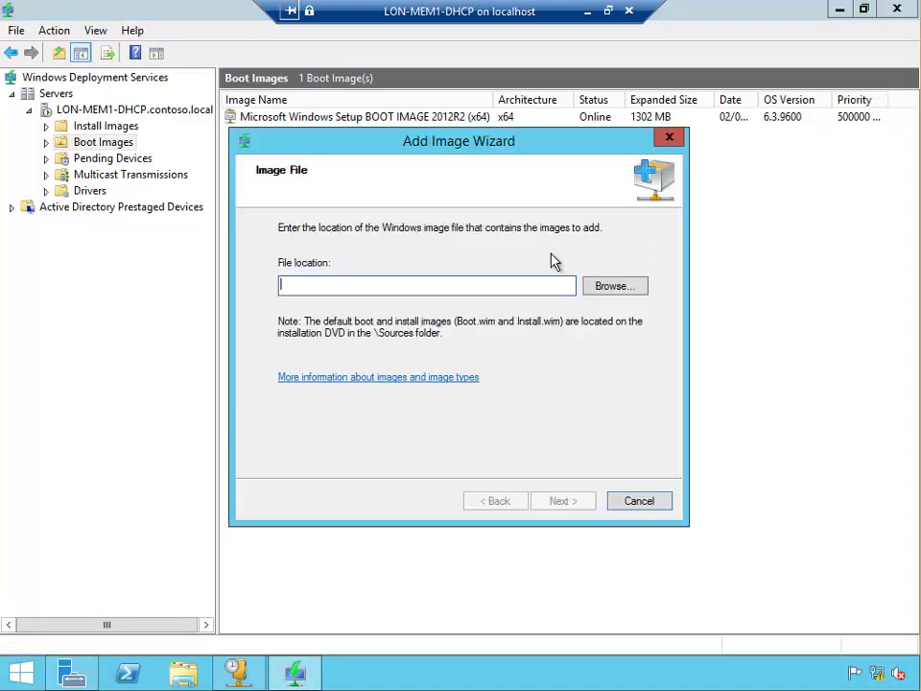
pyautogui.click(615, 288)
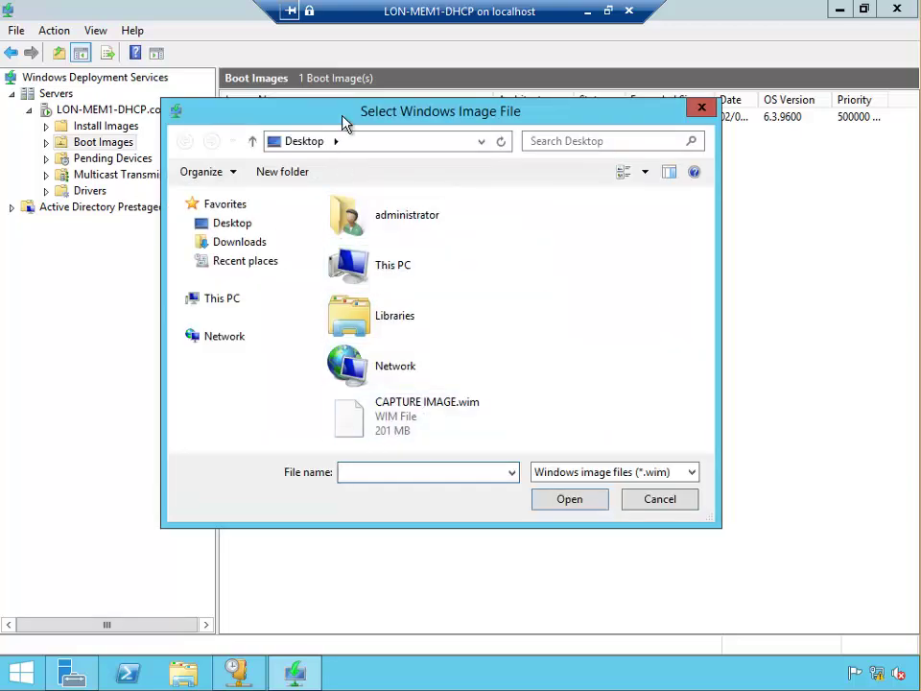
pyautogui.moveTo(343, 119); pyautogui.dragTo(349, 111)
pyautogui.click(335, 403)
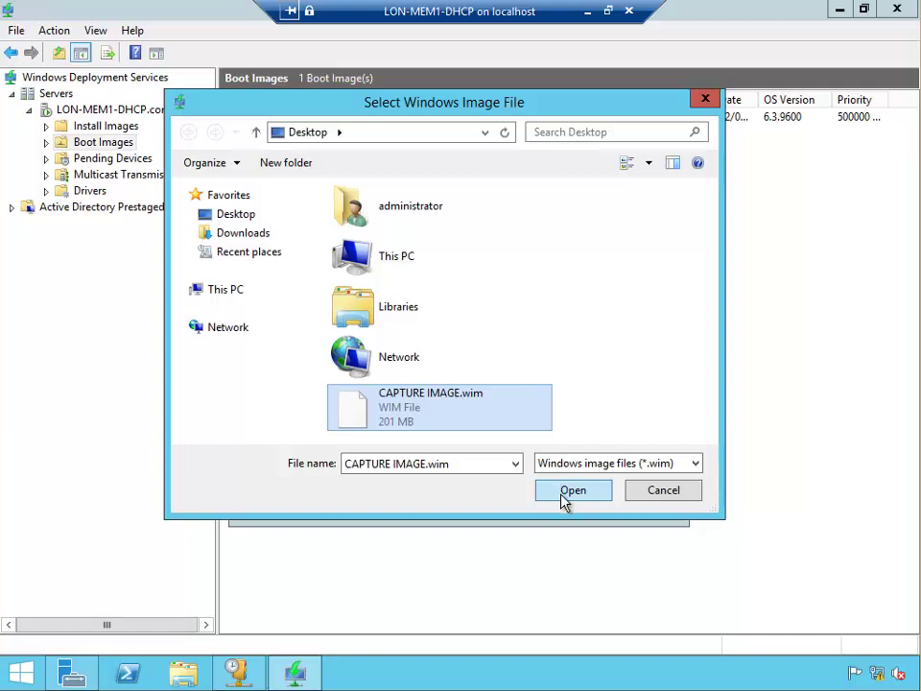
pyautogui.click(564, 499)
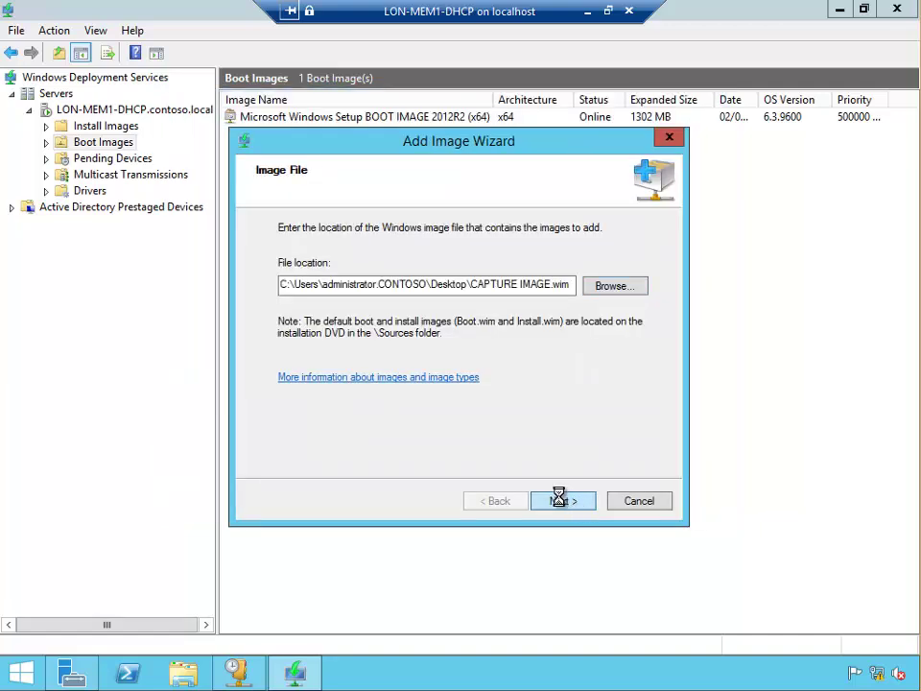
pyautogui.click(561, 501)
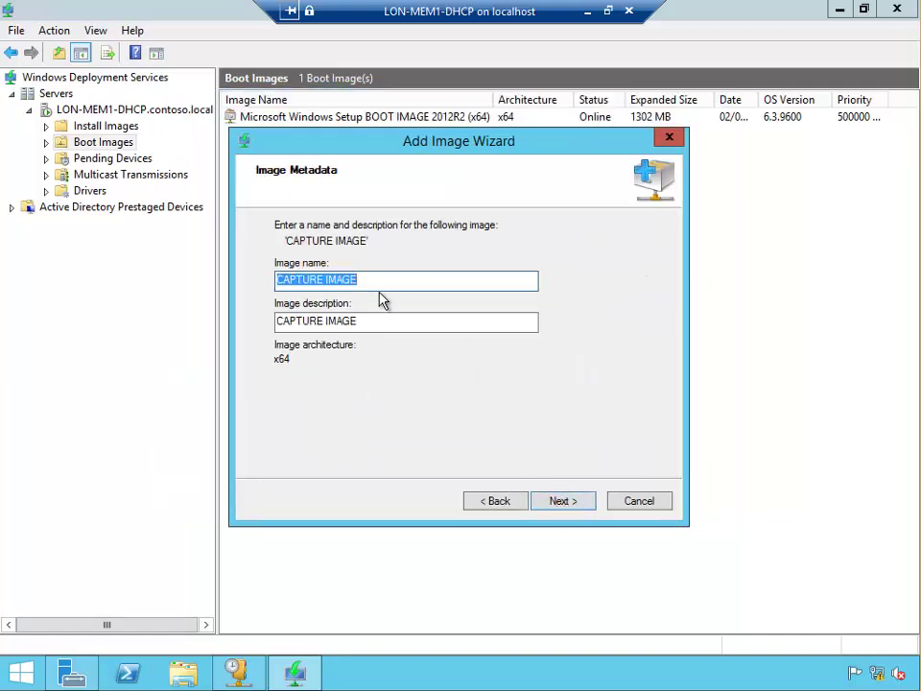
pyautogui.click(576, 513)
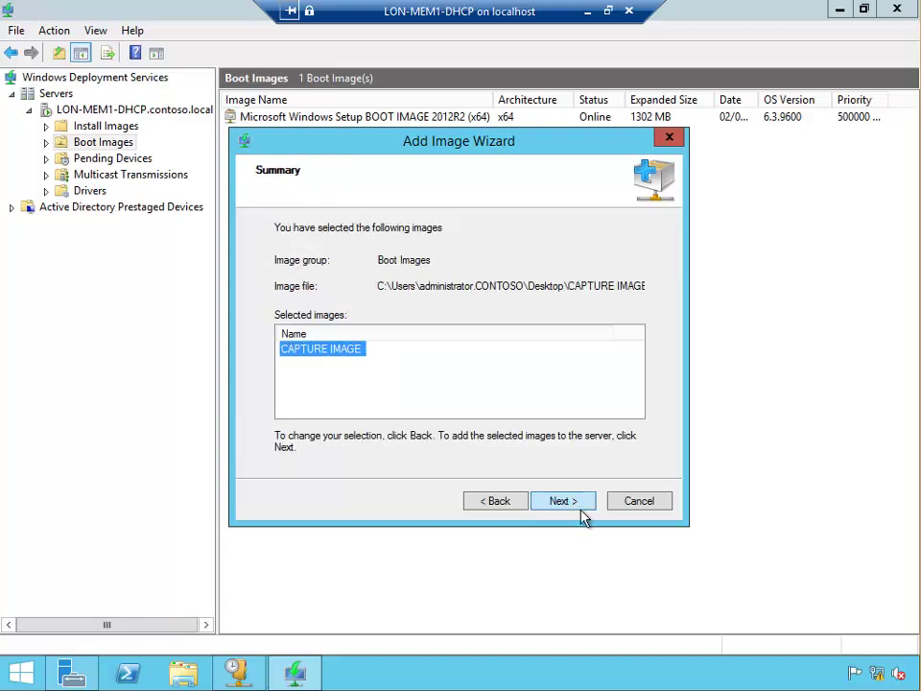
pyautogui.click(577, 513)
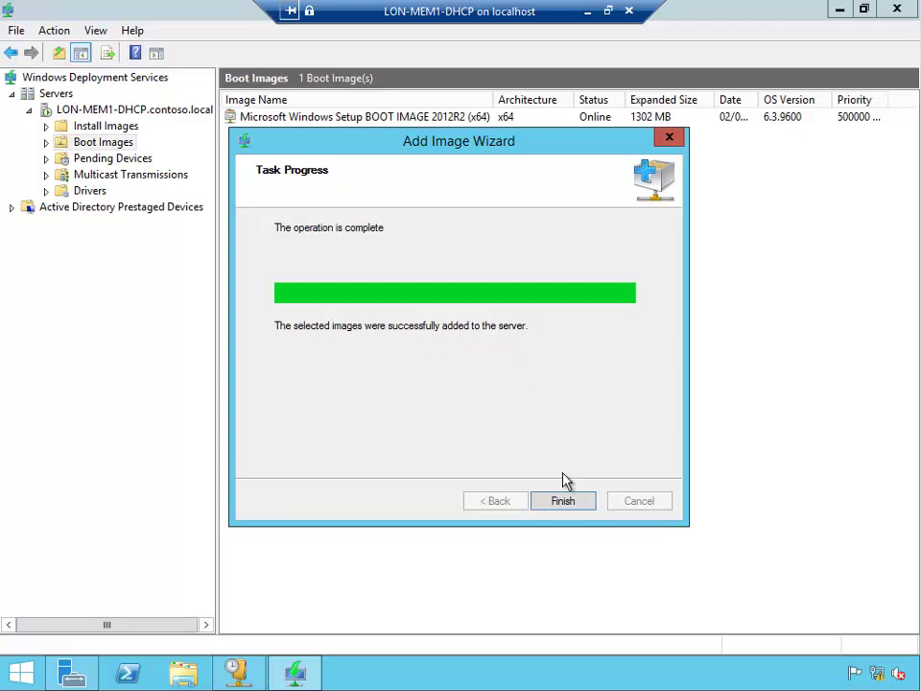
pyautogui.click(556, 503)
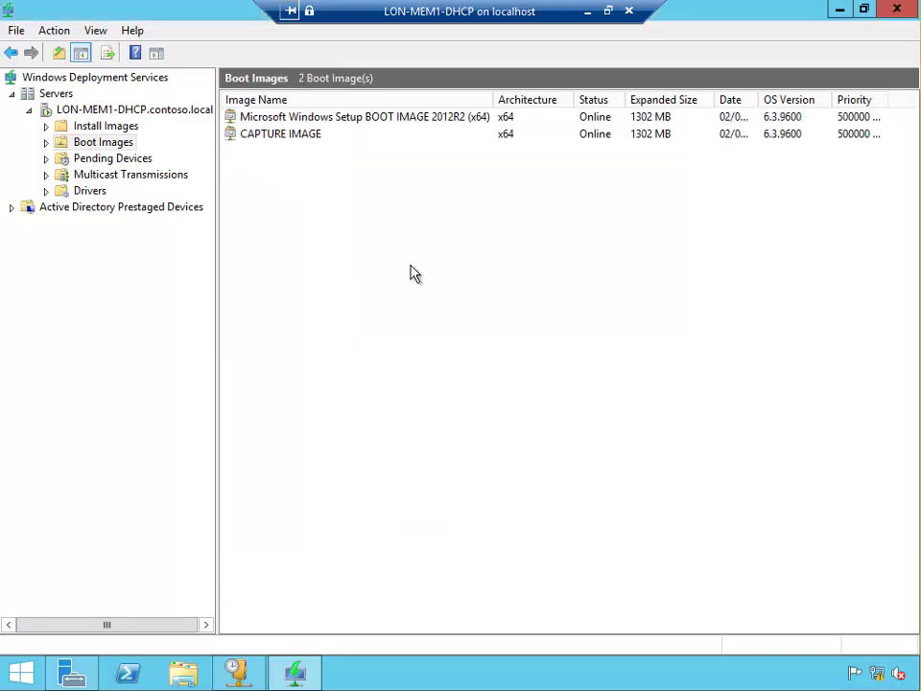
pyautogui.click(376, 118)
pyautogui.click(305, 136)
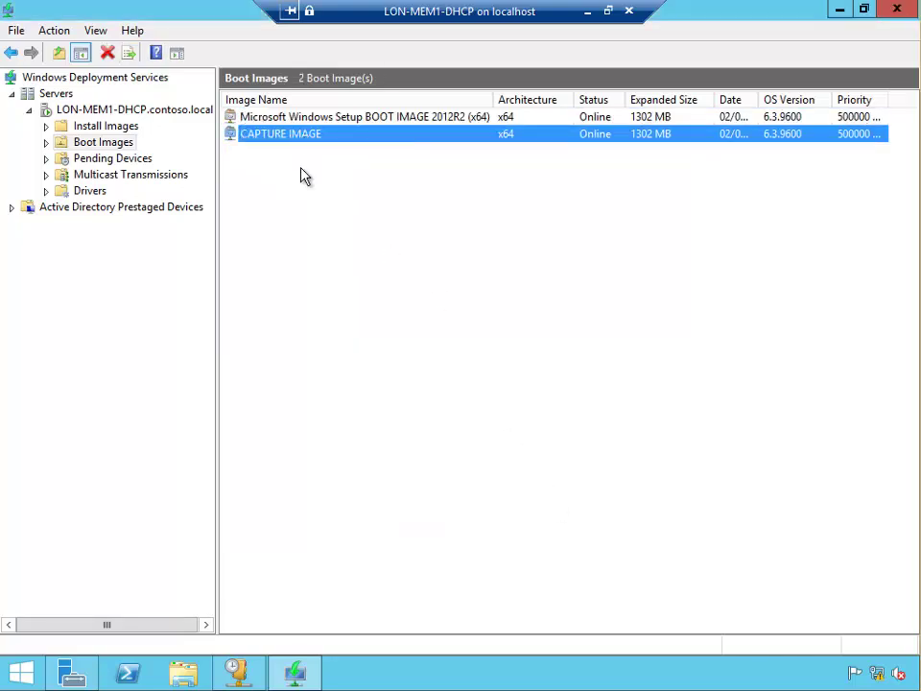
# Step: In Paint, move the LON-CL2-WIN7 computer and its label beneath LON-DC1
pyautogui.click(589, 11)
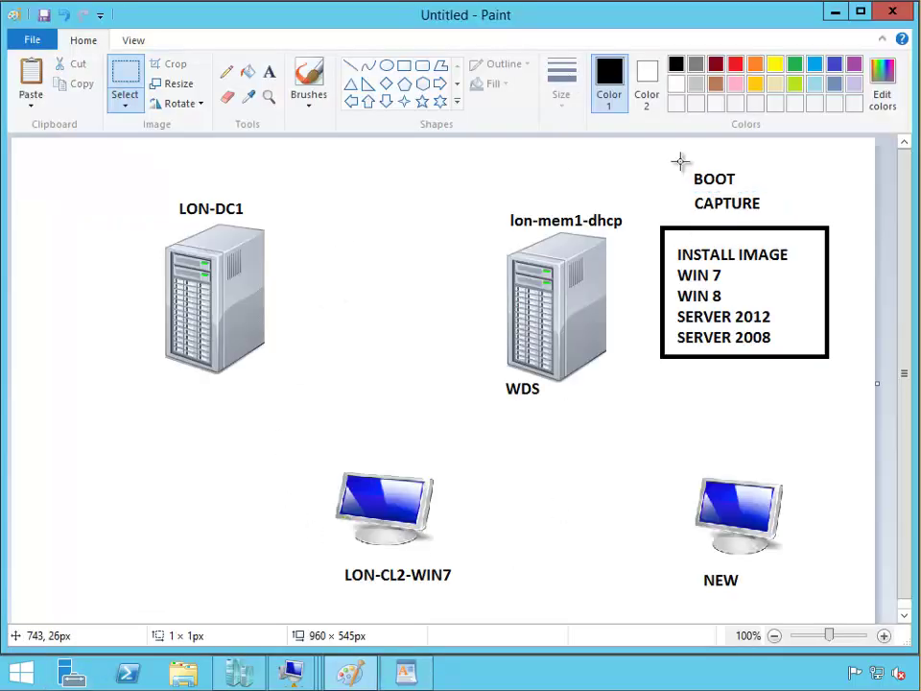
pyautogui.moveTo(680, 161); pyautogui.dragTo(758, 191)
pyautogui.click(730, 204)
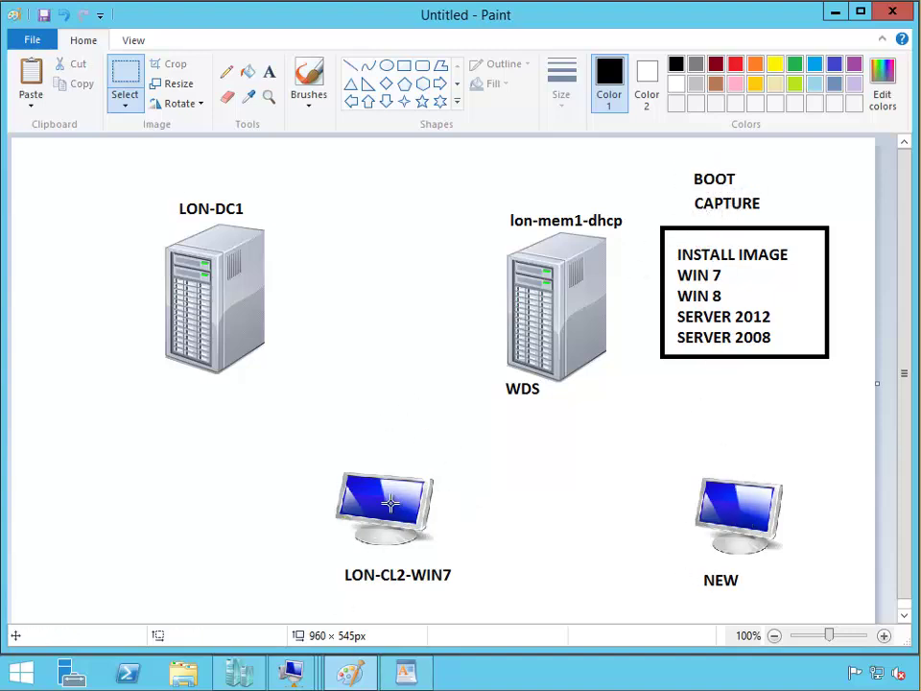
pyautogui.moveTo(307, 434); pyautogui.dragTo(462, 584)
pyautogui.moveTo(368, 519); pyautogui.dragTo(200, 464)
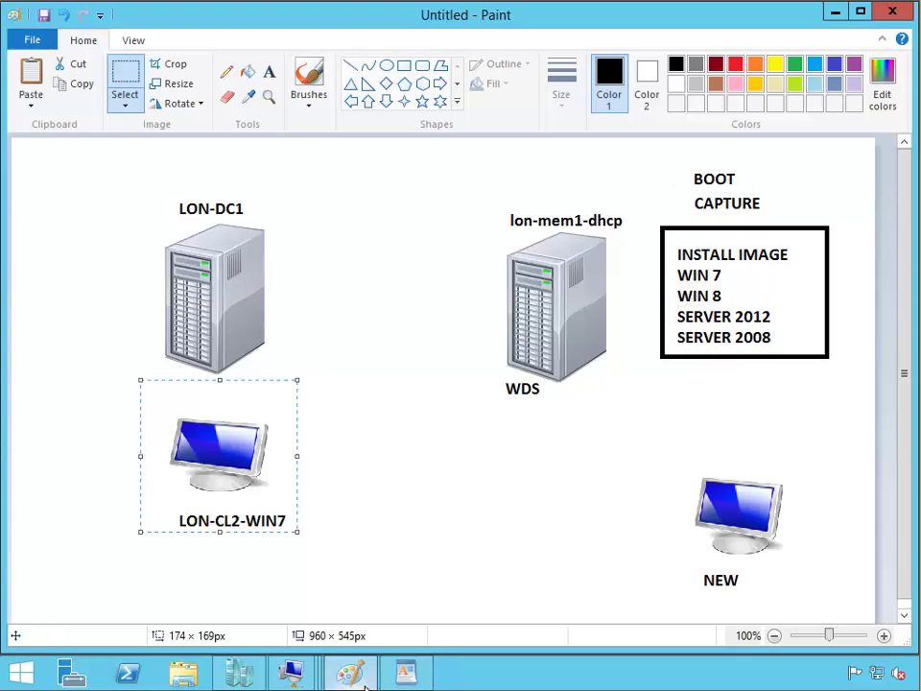
# Step: Confirm Install Images on the server VM holds zero image groups, then return to the Paint diagram
pyautogui.moveTo(292, 671)
pyautogui.click(495, 567)
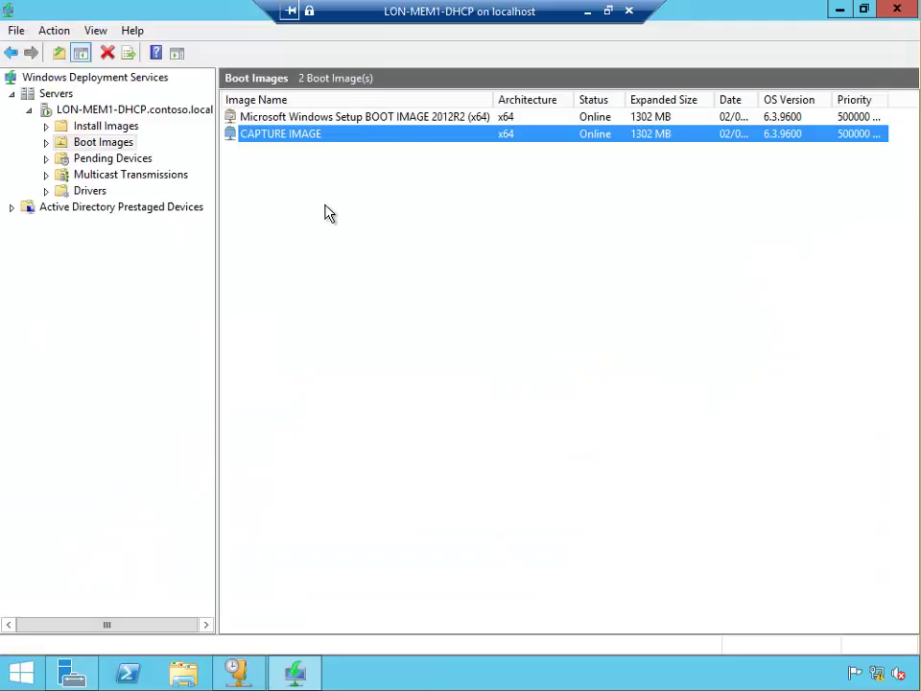
pyautogui.click(108, 127)
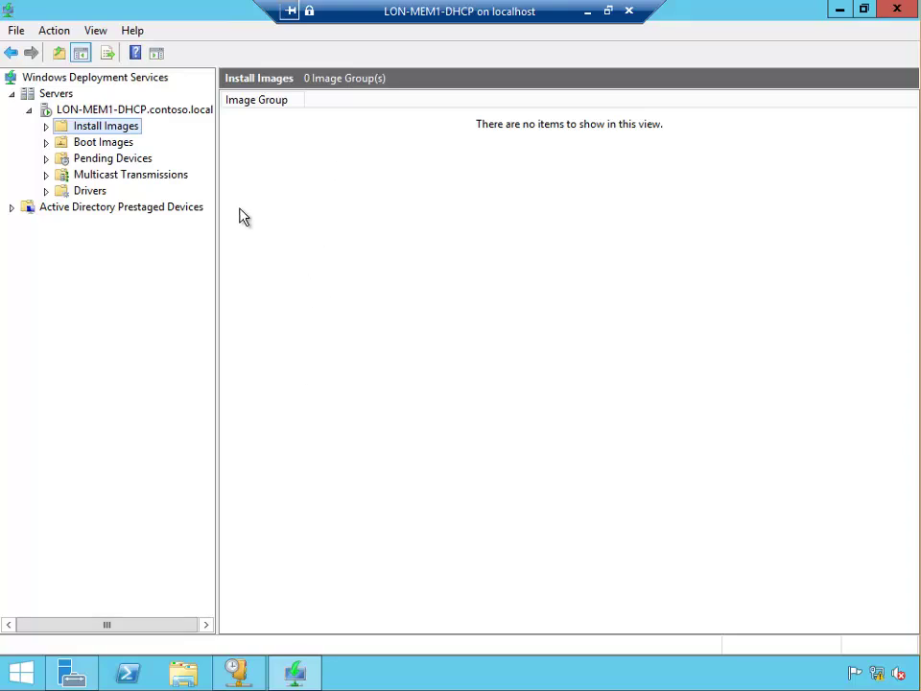
pyautogui.click(588, 10)
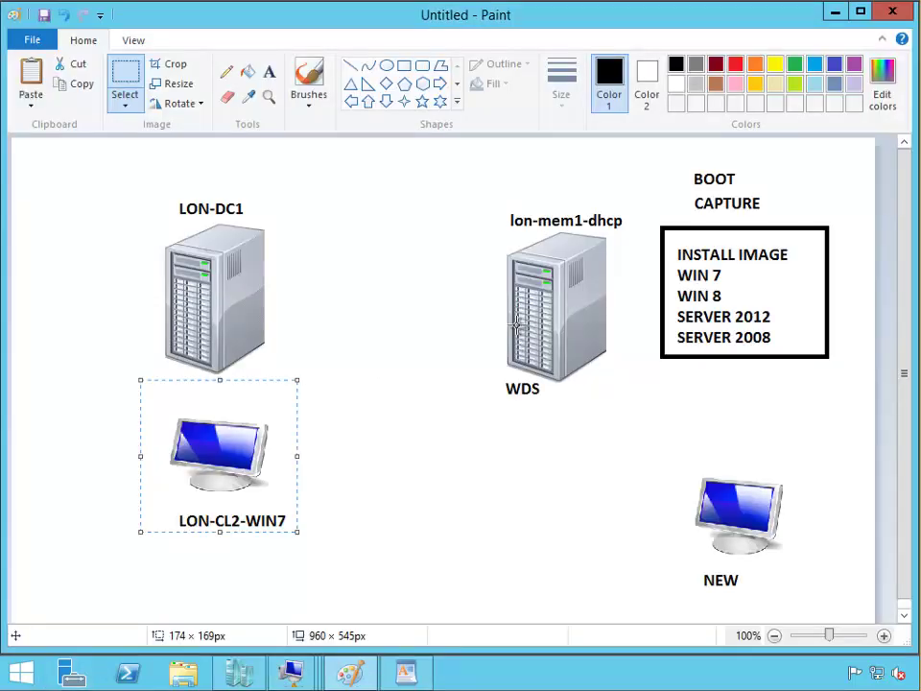